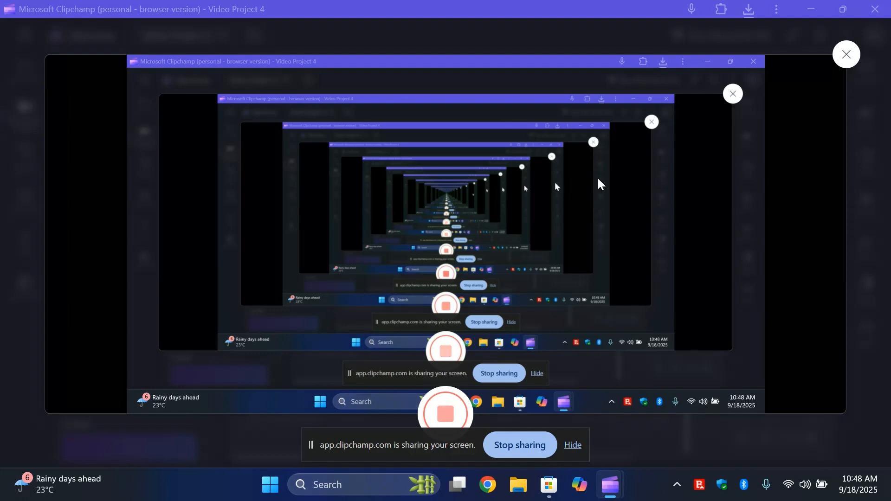
Minimize the Clipchamp recording window and launch VMware Workstation Pro from the desktop.
{"action": "left_click", "coordinate": [808, 11]}
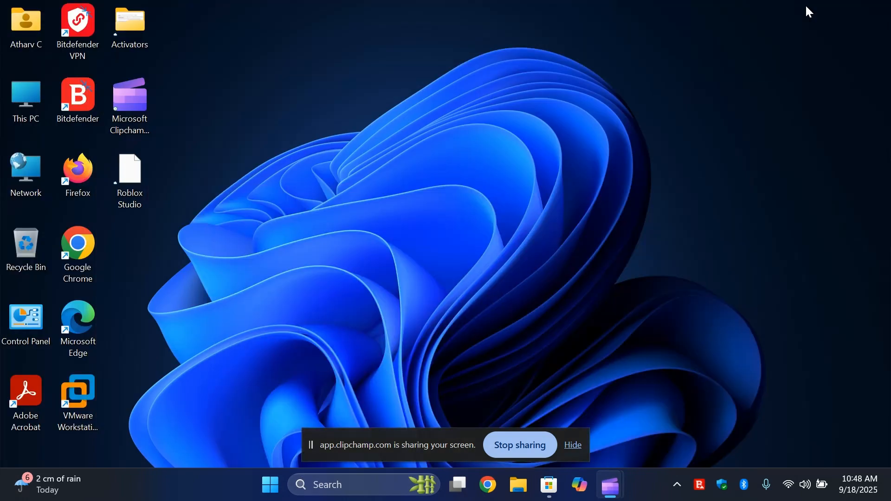
{"action": "left_click", "coordinate": [278, 485]}
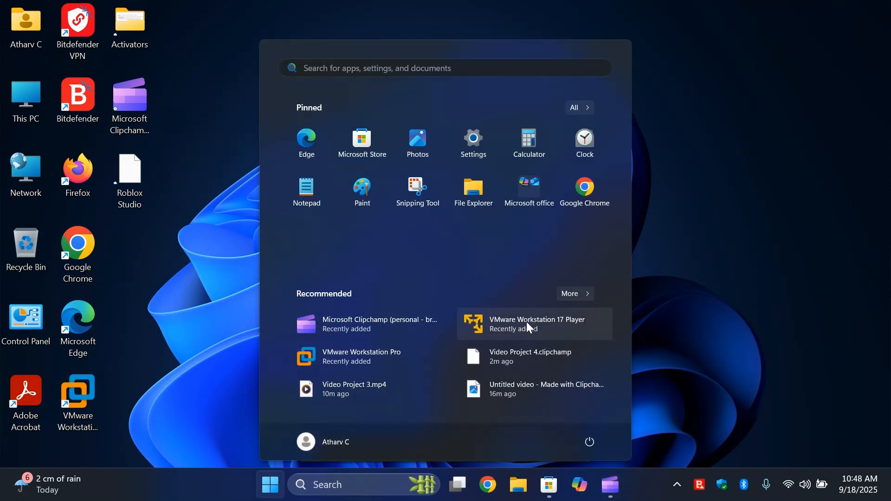
{"action": "left_click", "coordinate": [69, 406]}
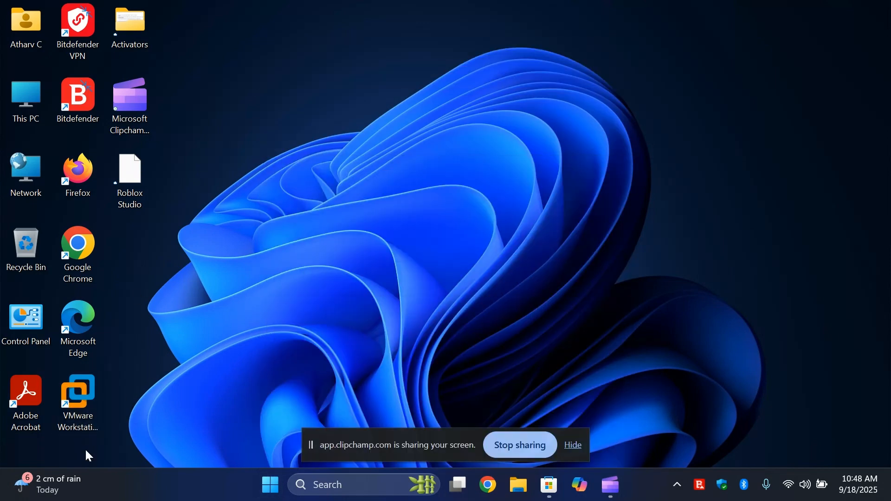
{"action": "double_click", "coordinate": [86, 395]}
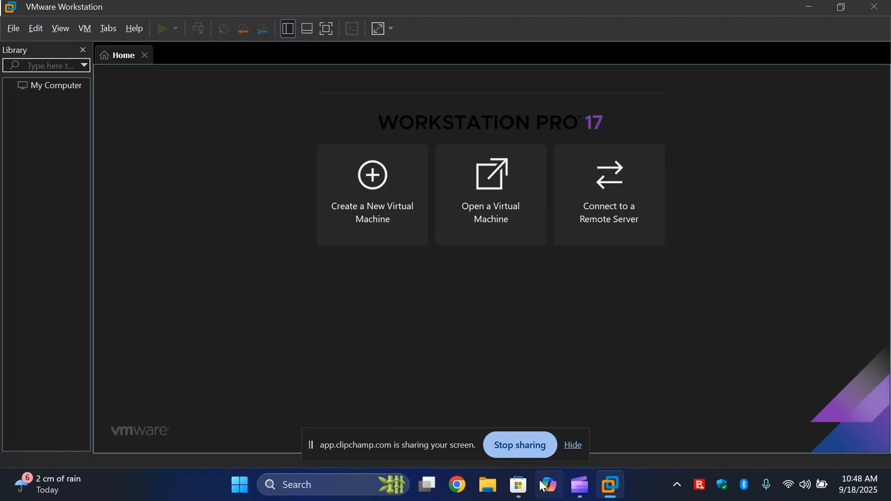
Bring up the Microsoft Store window running in the background and close it.
{"action": "mouse_move", "coordinate": [620, 488]}
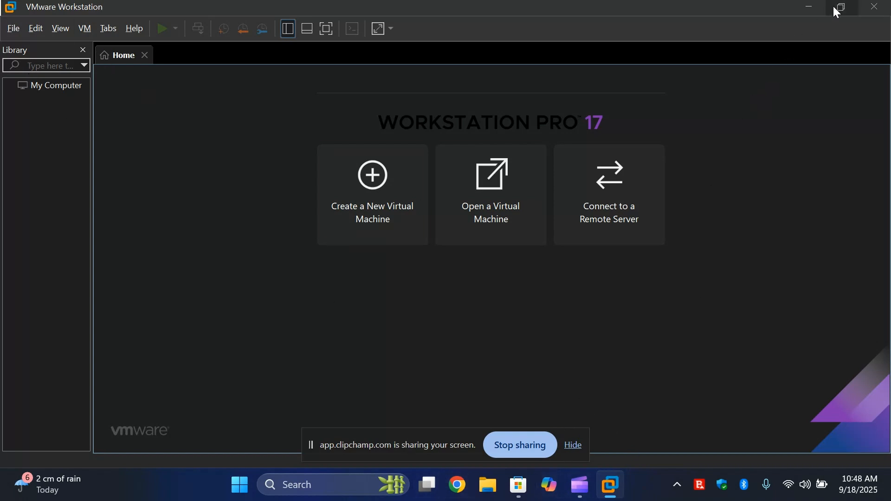
{"action": "mouse_move", "coordinate": [834, 7]}
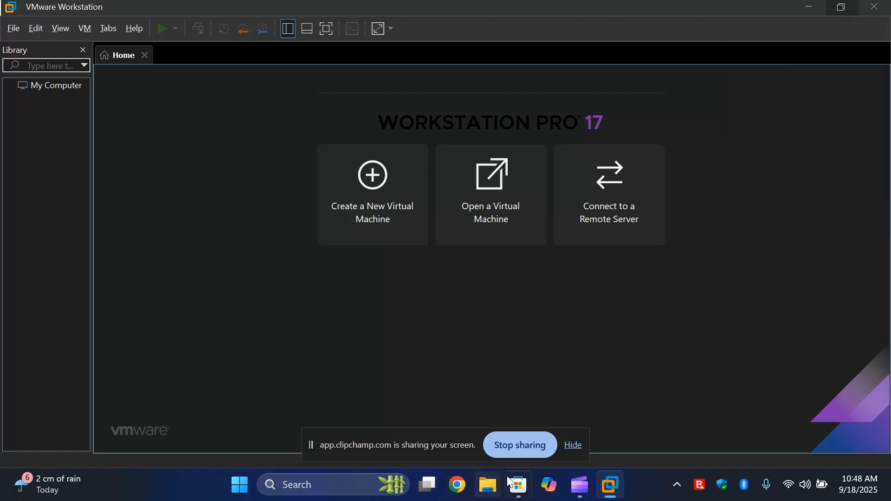
{"action": "left_click", "coordinate": [520, 485]}
{"action": "left_click", "coordinate": [874, 9]}
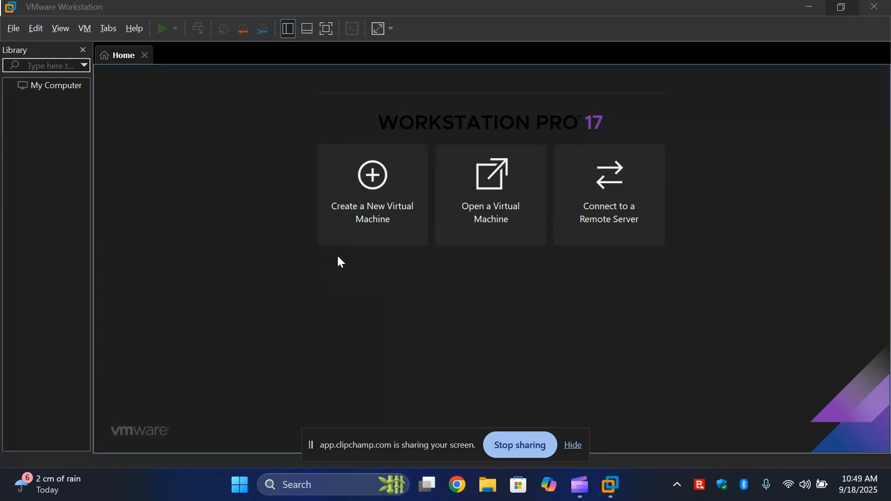
Start creating a new virtual machine with the Custom (advanced) configuration type.
{"action": "left_click", "coordinate": [385, 223]}
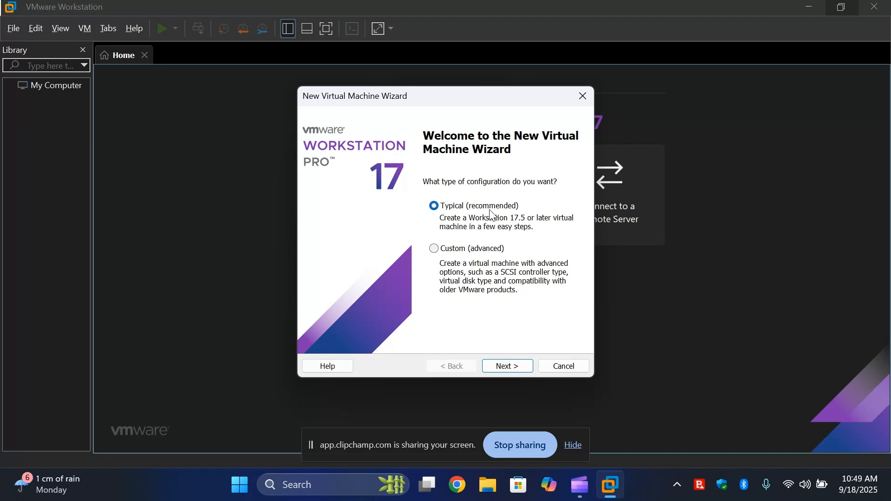
{"action": "left_click", "coordinate": [473, 251]}
{"action": "left_click", "coordinate": [487, 209]}
{"action": "left_click", "coordinate": [433, 248]}
{"action": "left_click", "coordinate": [434, 206]}
{"action": "left_click", "coordinate": [435, 249]}
{"action": "left_click", "coordinate": [512, 368]}
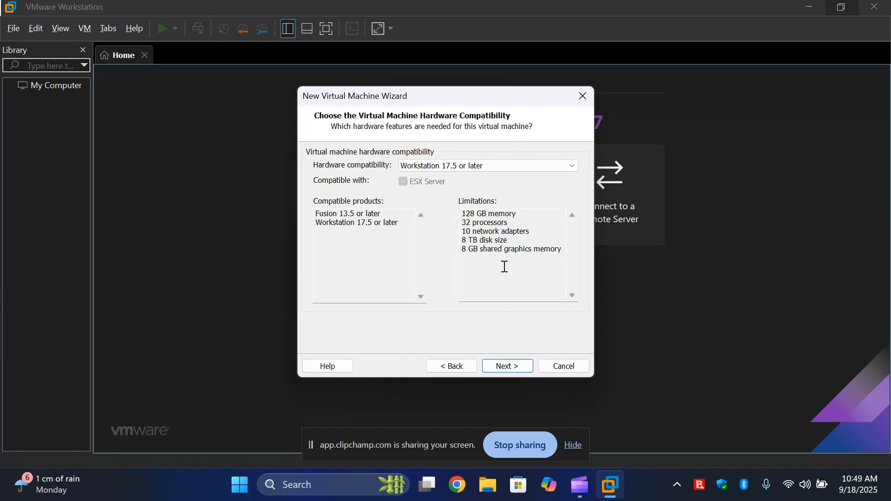
Review the hardware compatibility versions and accept Workstation 17.5 or later for the virtual machine.
{"action": "left_click", "coordinate": [543, 166]}
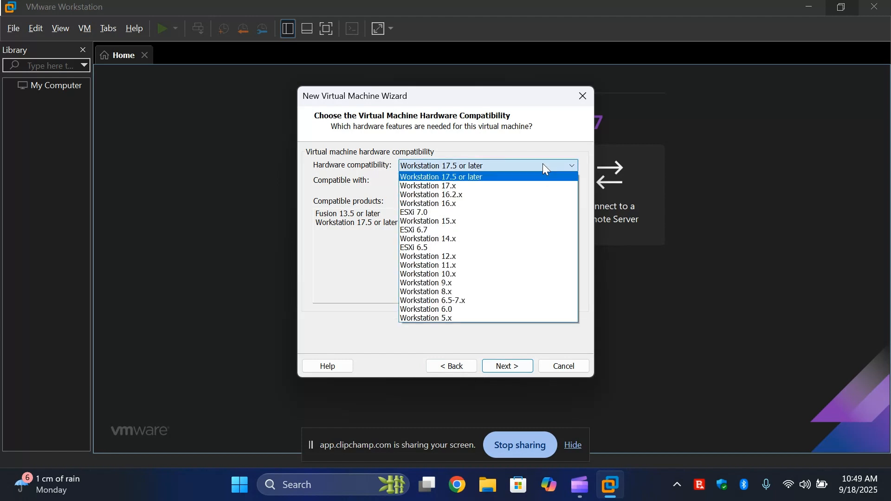
{"action": "left_click", "coordinate": [544, 167]}
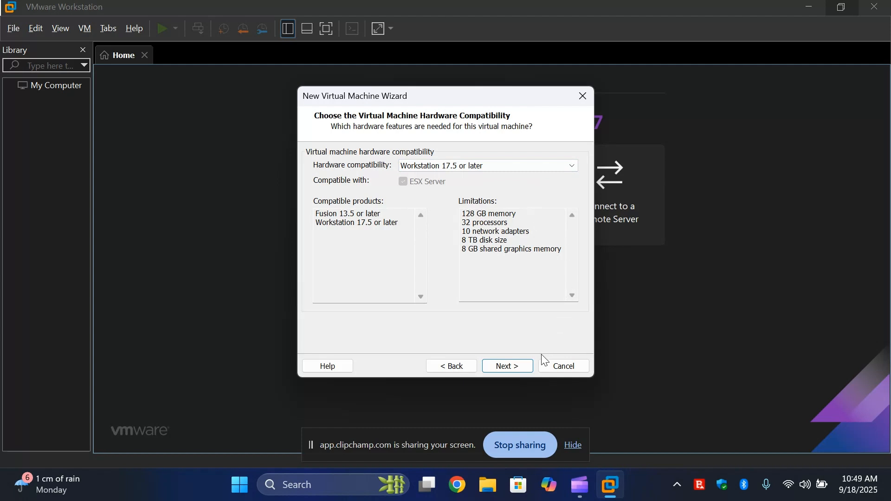
{"action": "left_click", "coordinate": [514, 368]}
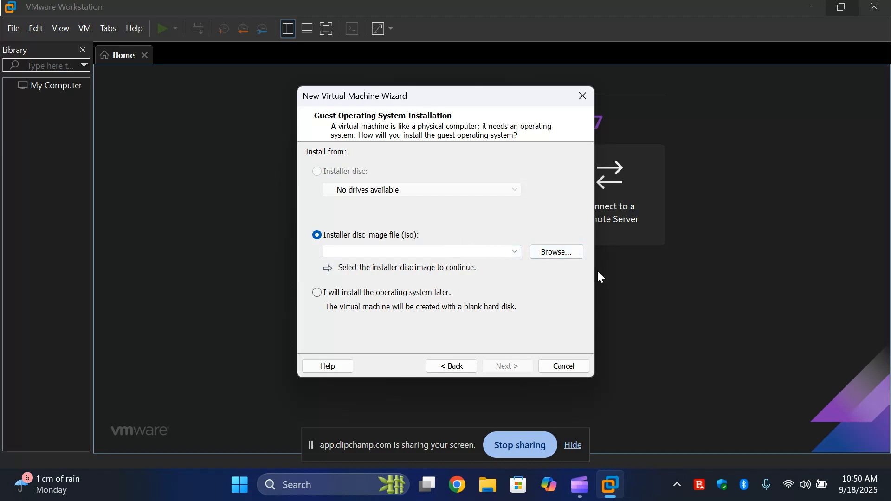
Use Windows 11 iso.iso from the ISOs folder on drive E: as the installer disc image and continue to naming.
{"action": "left_click", "coordinate": [566, 253]}
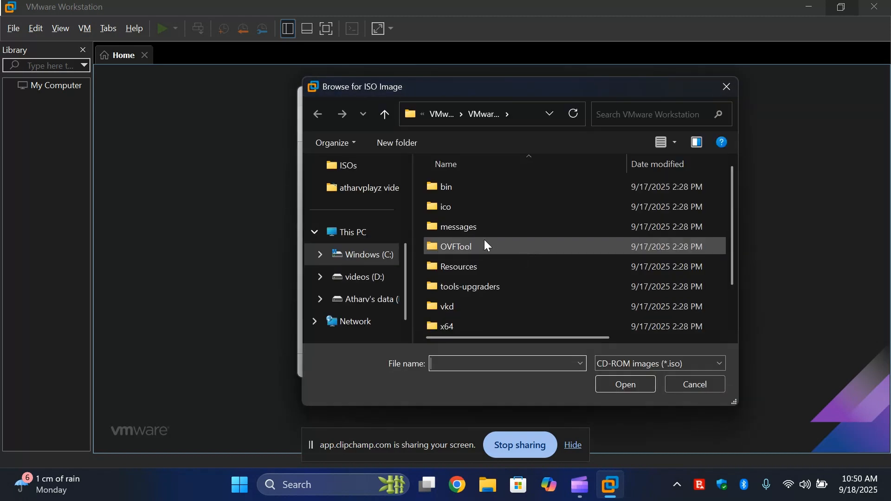
{"action": "left_click", "coordinate": [360, 277]}
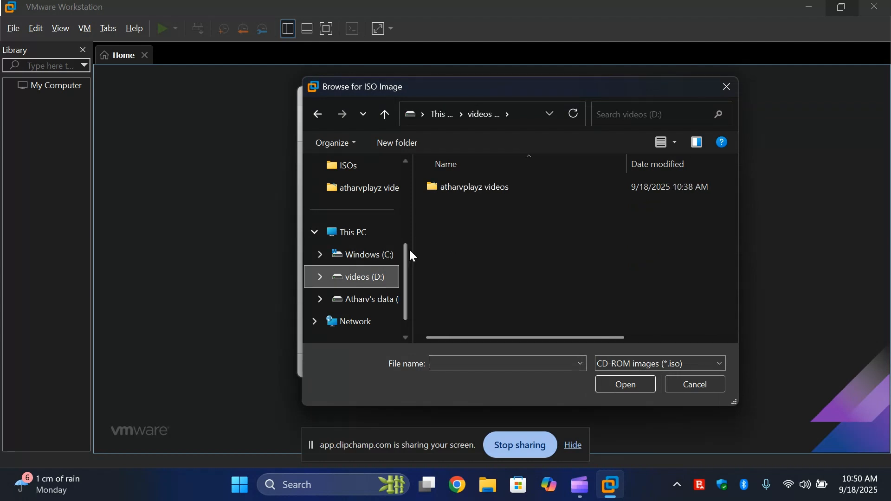
{"action": "left_click", "coordinate": [374, 300]}
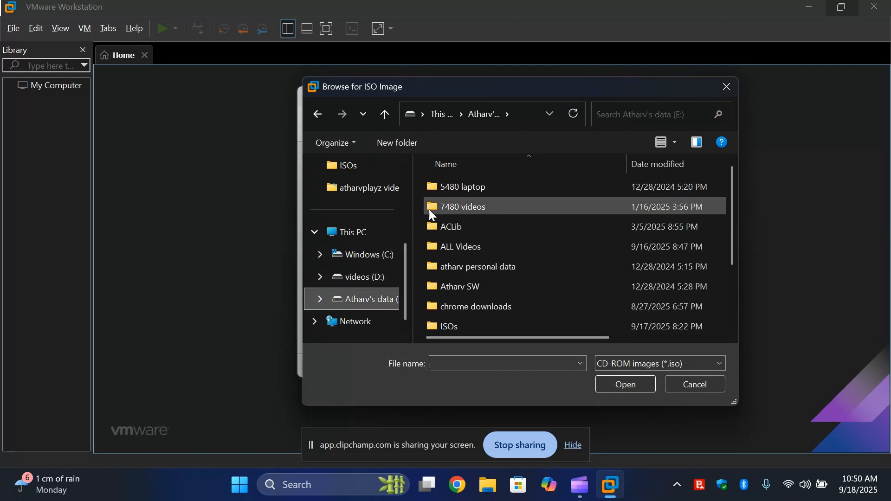
{"action": "scroll", "coordinate": [493, 202], "scroll_direction": "down", "scroll_amount": 2}
{"action": "scroll", "coordinate": [494, 204], "scroll_direction": "up", "scroll_amount": 2}
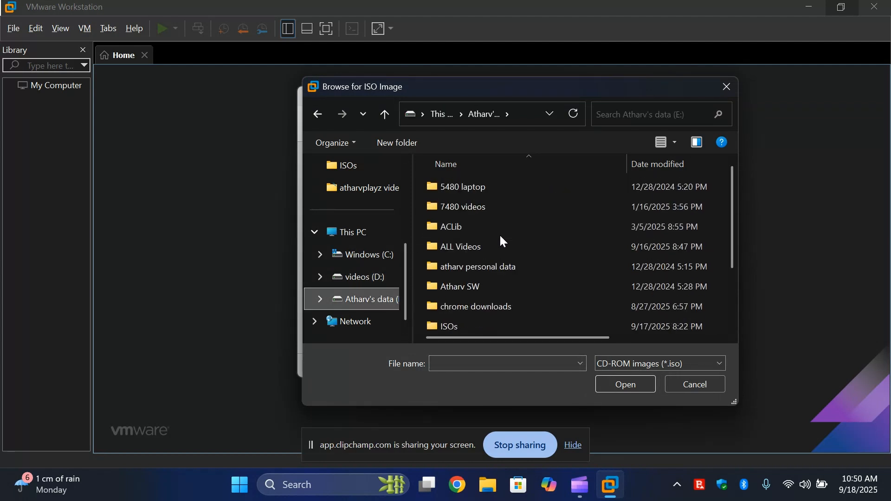
{"action": "scroll", "coordinate": [510, 319], "scroll_direction": "down", "scroll_amount": 1}
{"action": "scroll", "coordinate": [510, 319], "scroll_direction": "up", "scroll_amount": 1}
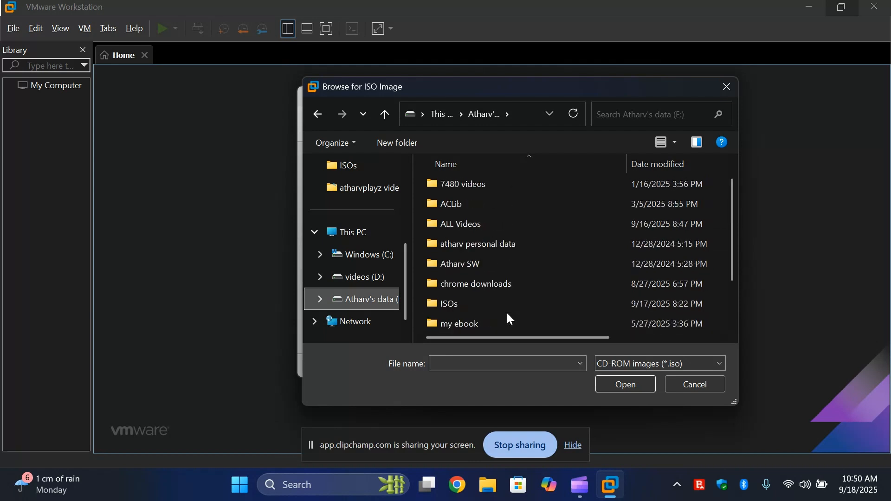
{"action": "double_click", "coordinate": [482, 305]}
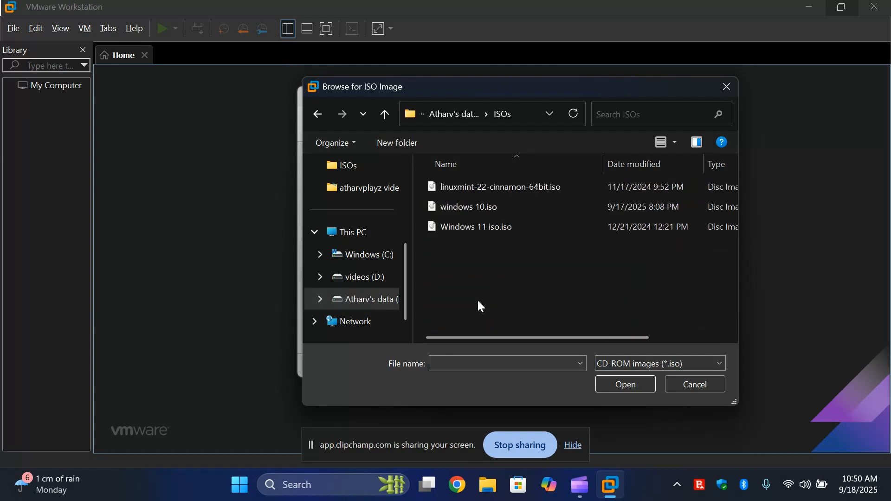
{"action": "left_click", "coordinate": [521, 231]}
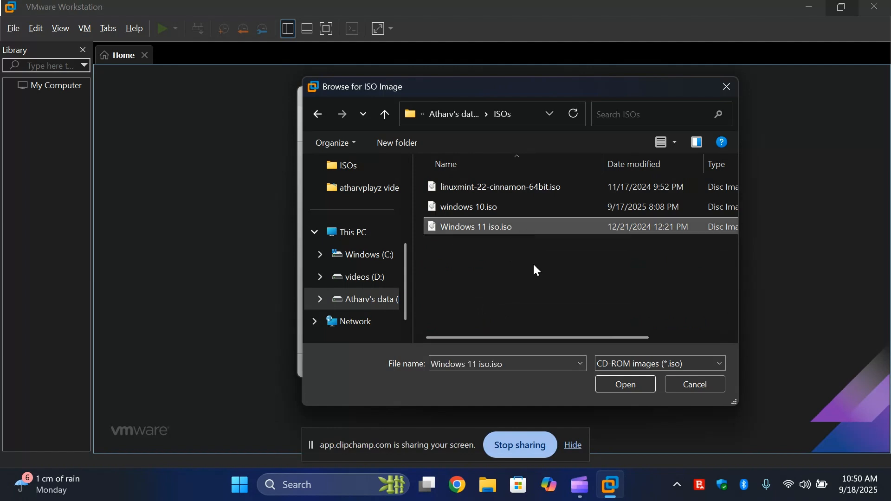
{"action": "left_click", "coordinate": [633, 388]}
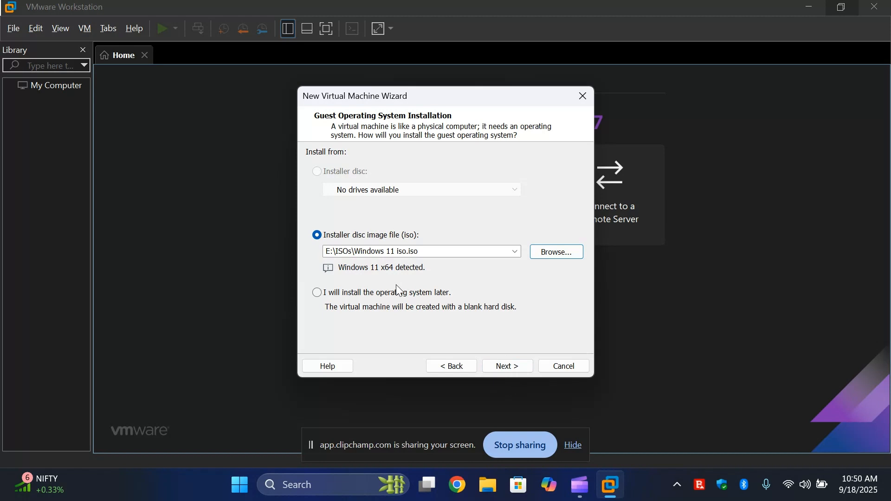
{"action": "left_click", "coordinate": [509, 366]}
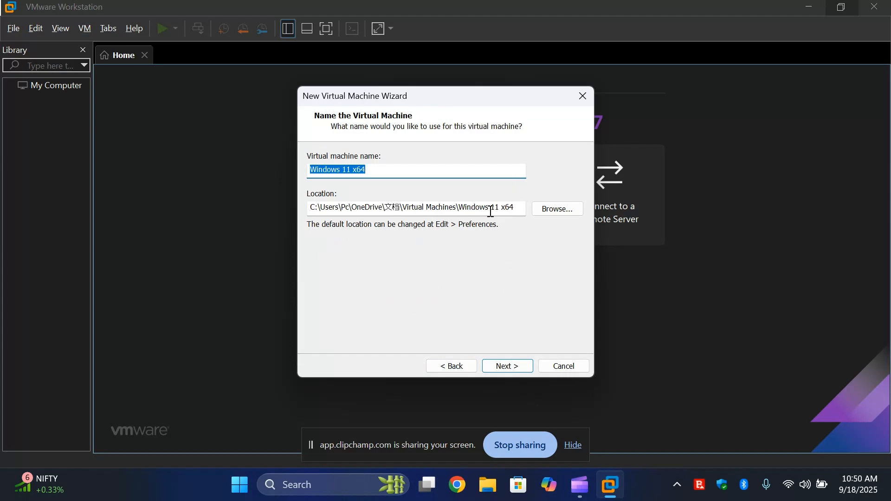
Set the virtual machine's location to the root of the Windows (C:) drive.
{"action": "left_click", "coordinate": [543, 211]}
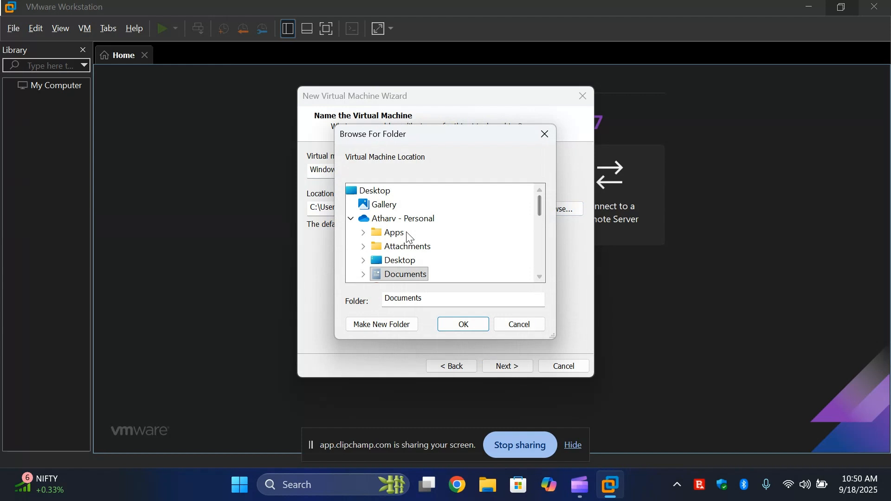
{"action": "scroll", "coordinate": [409, 238], "scroll_direction": "down", "scroll_amount": 4}
{"action": "scroll", "coordinate": [408, 236], "scroll_direction": "up", "scroll_amount": 2}
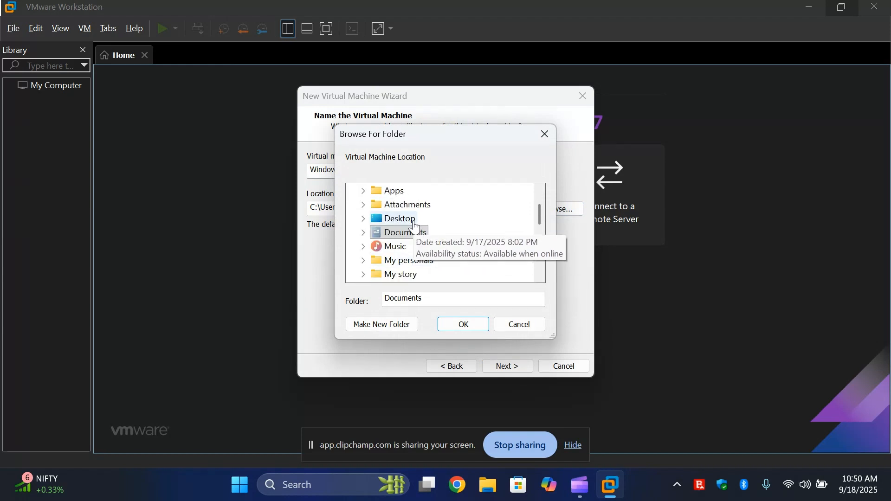
{"action": "scroll", "coordinate": [412, 227], "scroll_direction": "up", "scroll_amount": 1}
{"action": "scroll", "coordinate": [413, 225], "scroll_direction": "down", "scroll_amount": 1}
{"action": "scroll", "coordinate": [410, 224], "scroll_direction": "down", "scroll_amount": 3}
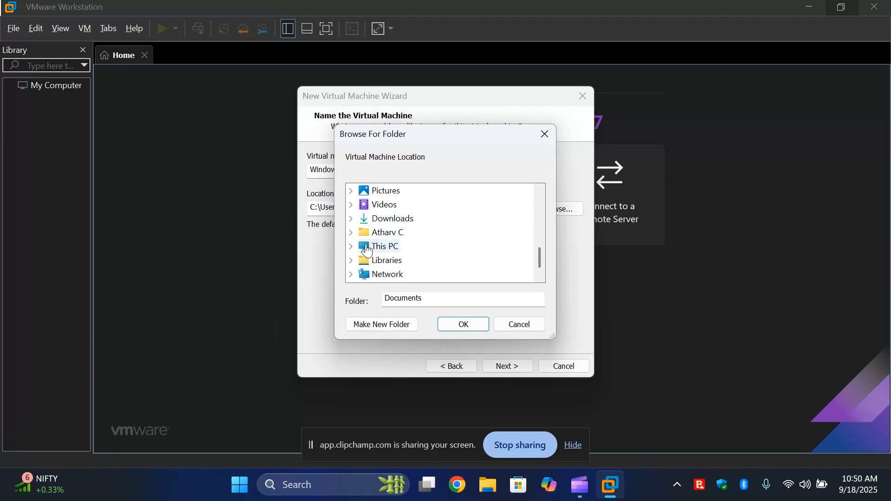
{"action": "left_click", "coordinate": [352, 248]}
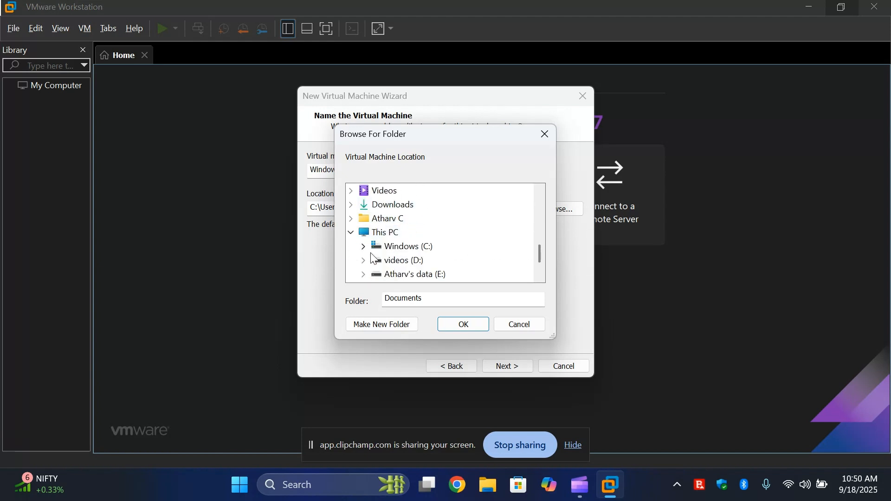
{"action": "double_click", "coordinate": [418, 245]}
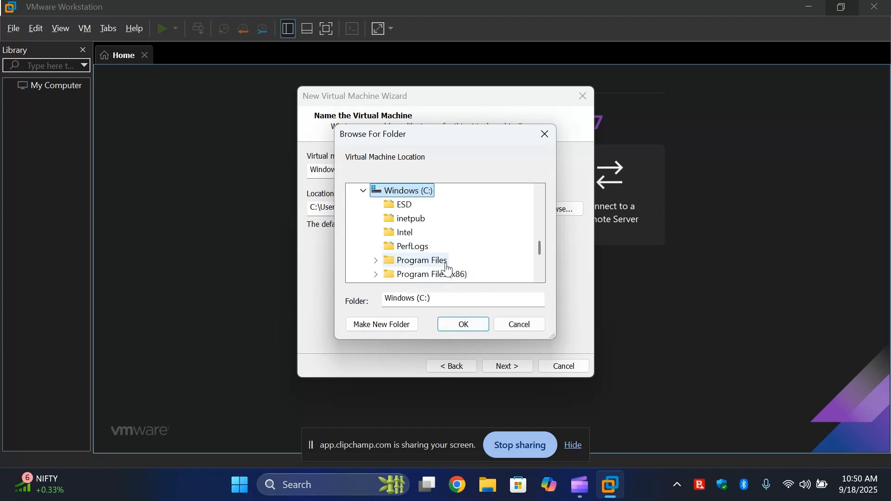
{"action": "scroll", "coordinate": [415, 232], "scroll_direction": "down", "scroll_amount": 1}
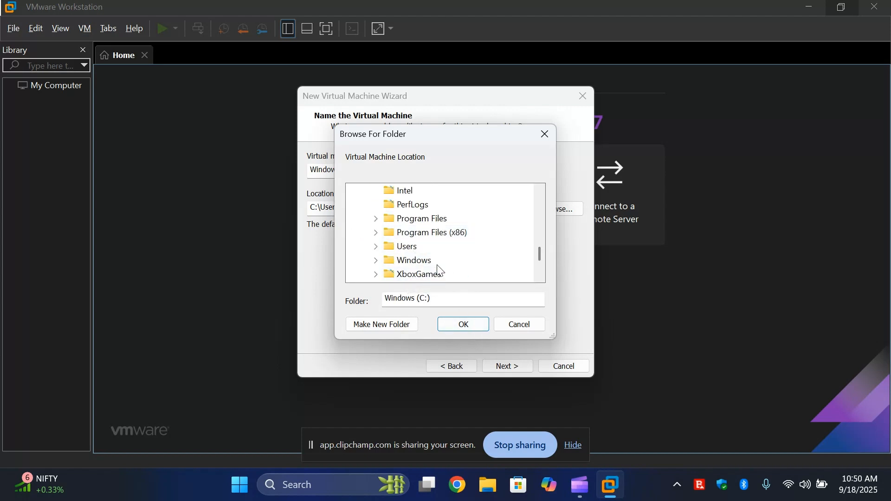
{"action": "scroll", "coordinate": [436, 262], "scroll_direction": "down", "scroll_amount": 1}
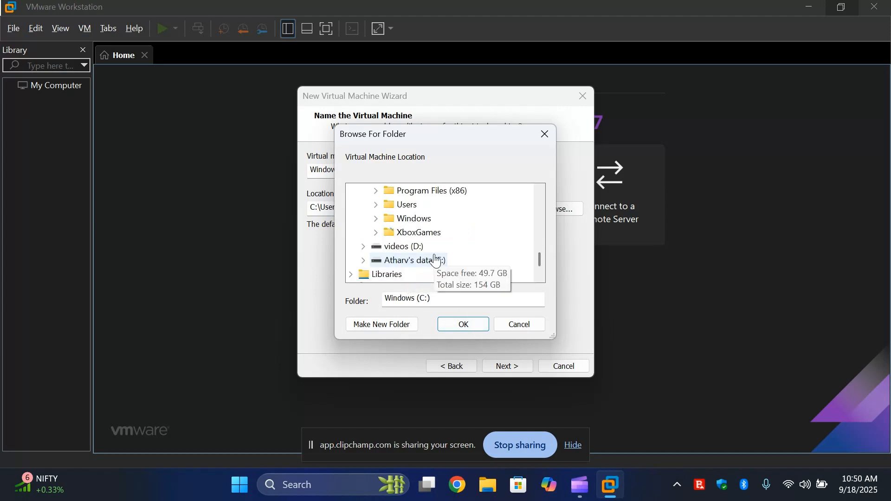
{"action": "left_click", "coordinate": [466, 326]}
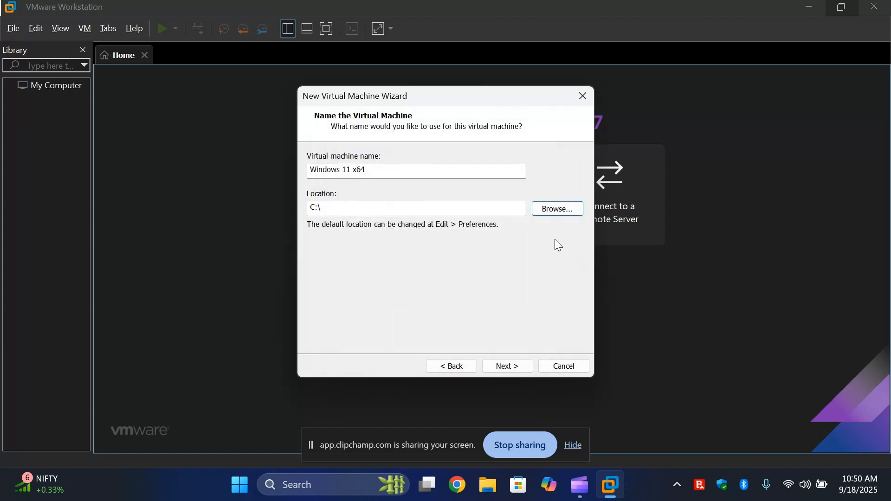
Set the virtual machine's location to the videos (D:) drive and continue to the encryption settings.
{"action": "left_click", "coordinate": [559, 210]}
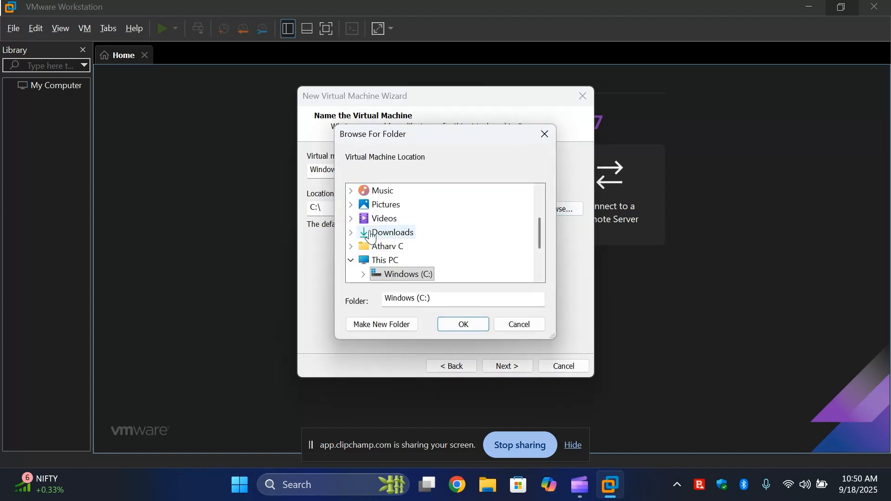
{"action": "scroll", "coordinate": [388, 239], "scroll_direction": "up", "scroll_amount": 2}
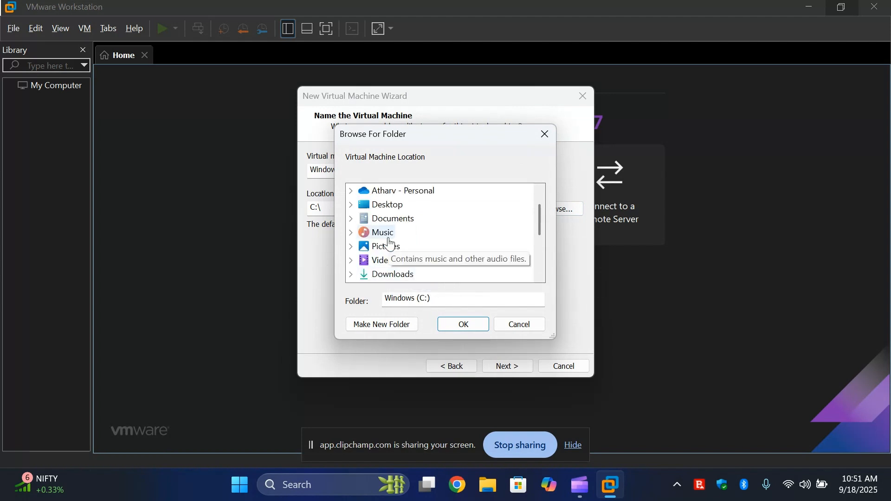
{"action": "scroll", "coordinate": [389, 244], "scroll_direction": "down", "scroll_amount": 2}
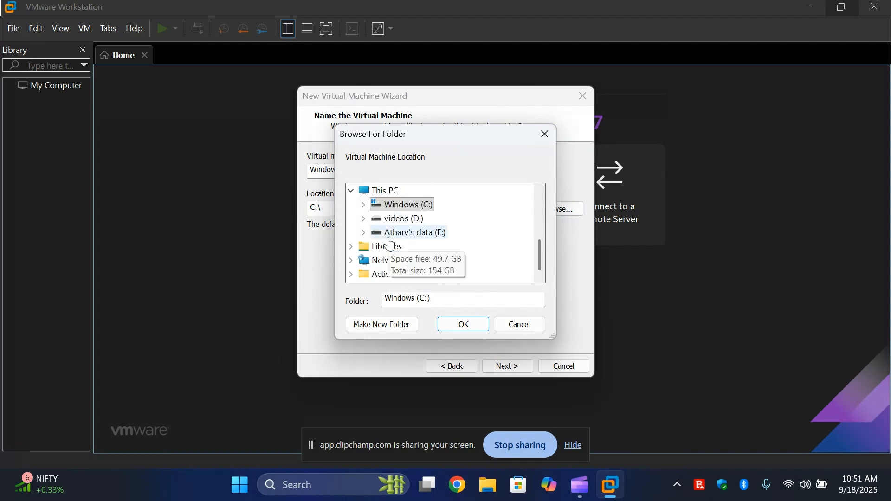
{"action": "double_click", "coordinate": [407, 220]}
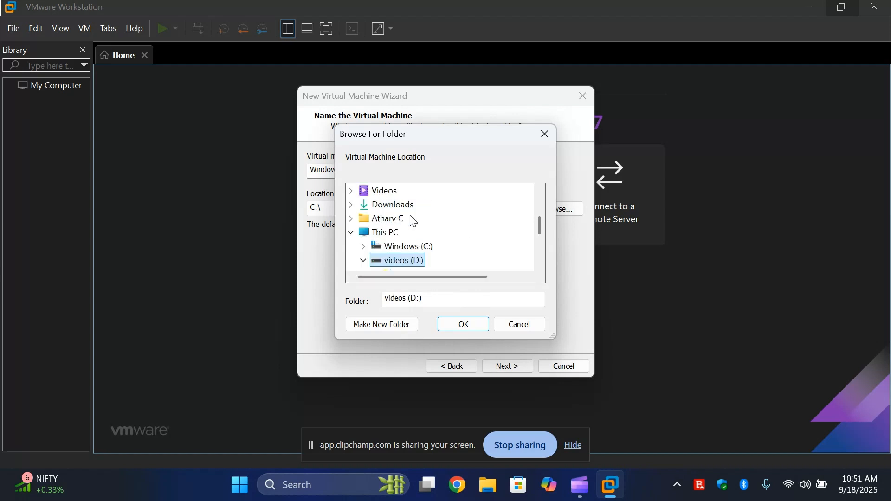
{"action": "left_click", "coordinate": [469, 326]}
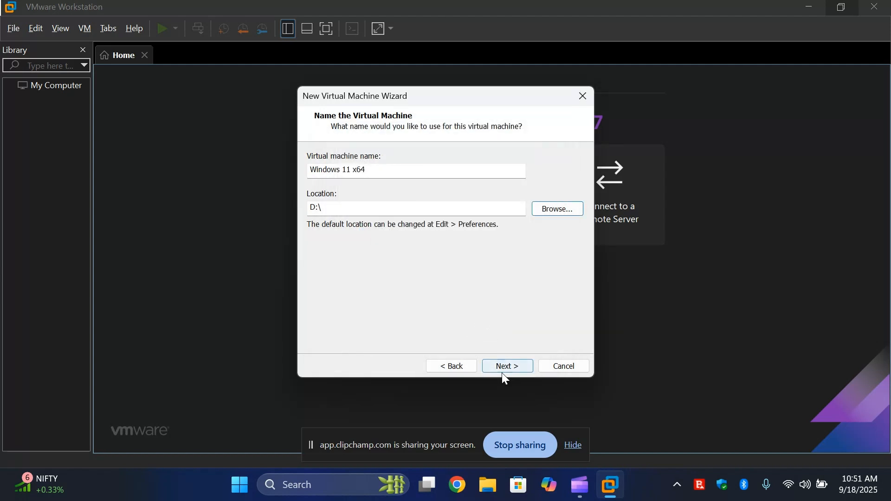
{"action": "left_click", "coordinate": [508, 372]}
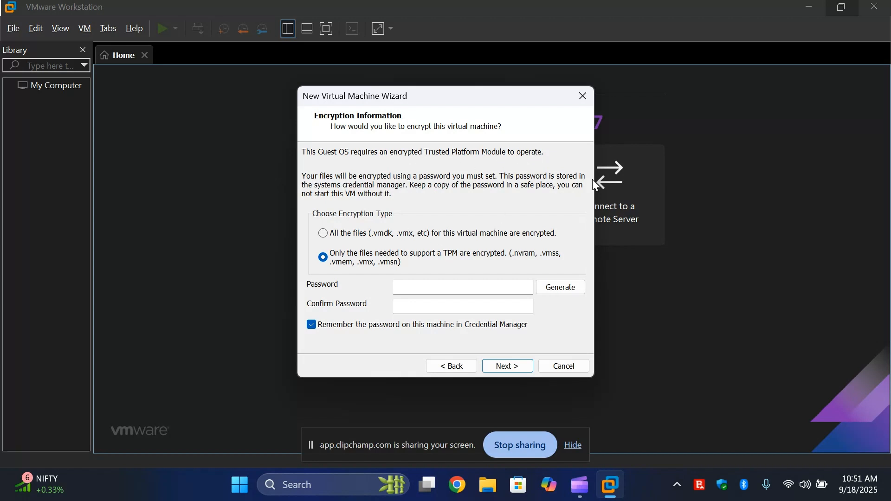
{"action": "left_click", "coordinate": [251, 483]}
{"action": "left_click", "coordinate": [250, 483]}
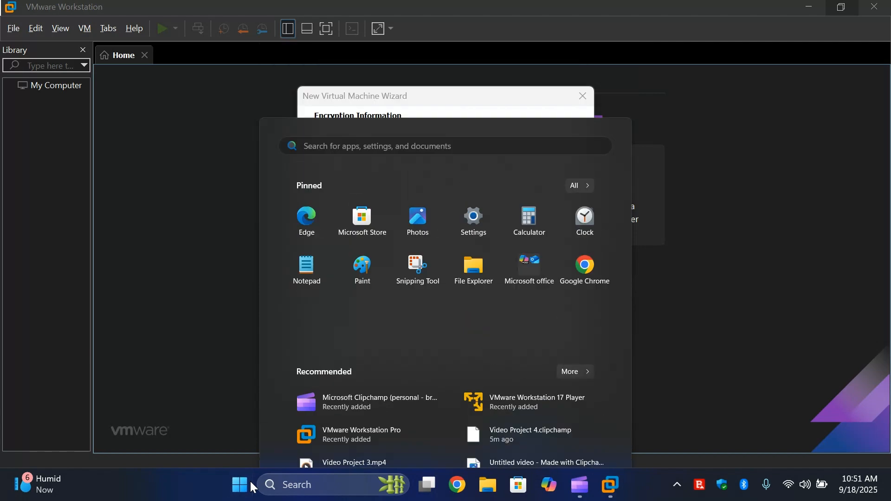
{"action": "left_click", "coordinate": [251, 483]}
{"action": "left_click", "coordinate": [251, 487]}
{"action": "left_click", "coordinate": [252, 487]}
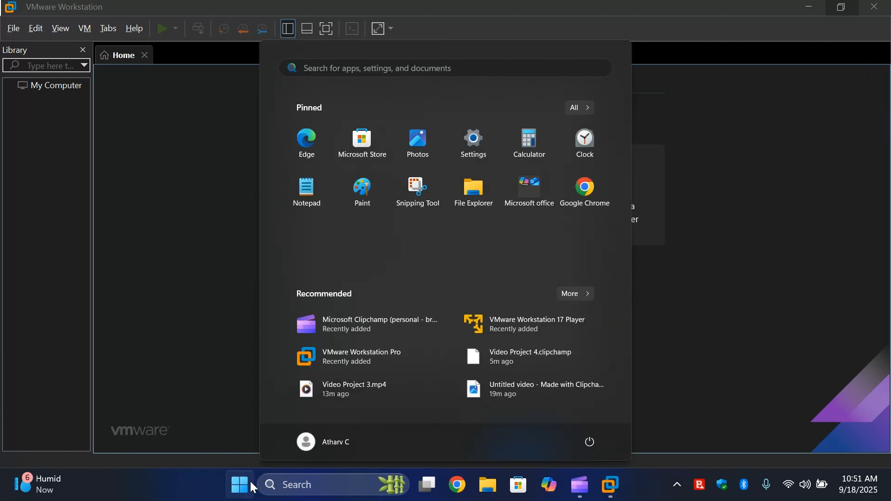
{"action": "left_click", "coordinate": [252, 487]}
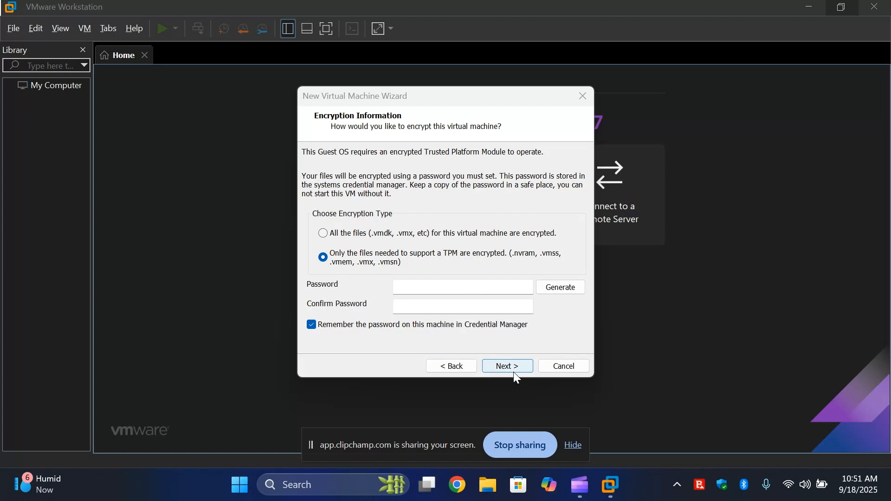
Generate an encryption password for only the TPM support files and enable Secure Boot for the UEFI firmware.
{"action": "left_click", "coordinate": [554, 285]}
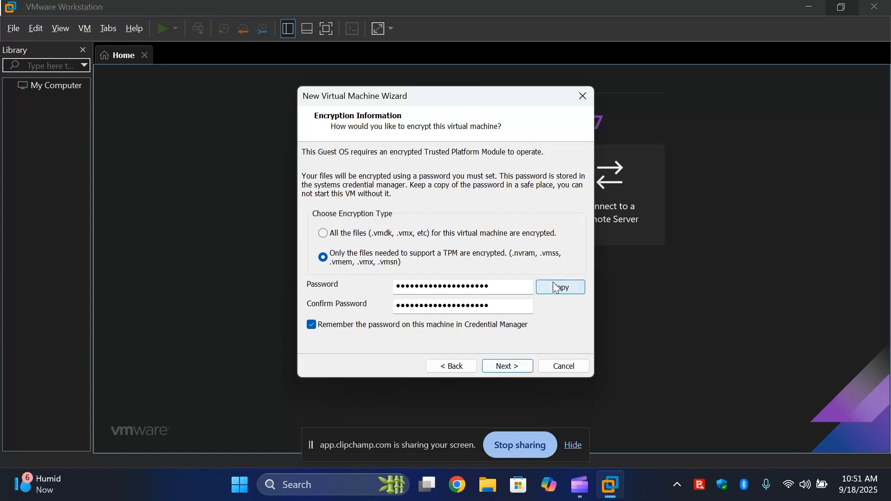
{"action": "left_click", "coordinate": [524, 368]}
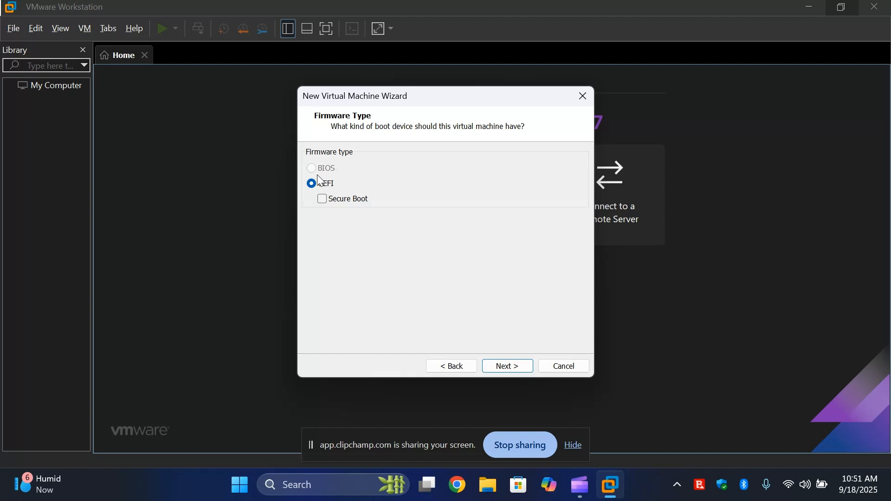
{"action": "left_click", "coordinate": [321, 200]}
{"action": "left_click", "coordinate": [519, 368]}
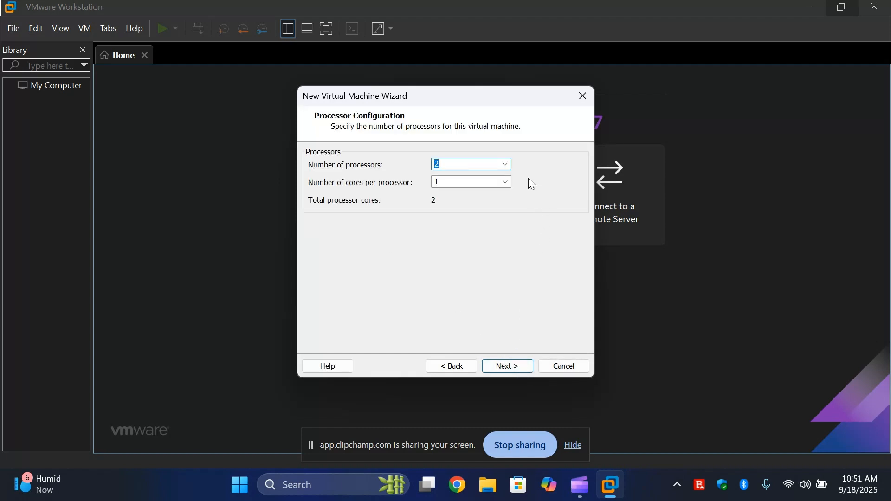
Configure the virtual machine with 1 processor and 2 cores per processor, and continue to the memory settings.
{"action": "left_click", "coordinate": [487, 166]}
{"action": "key", "text": "BackSpace"}
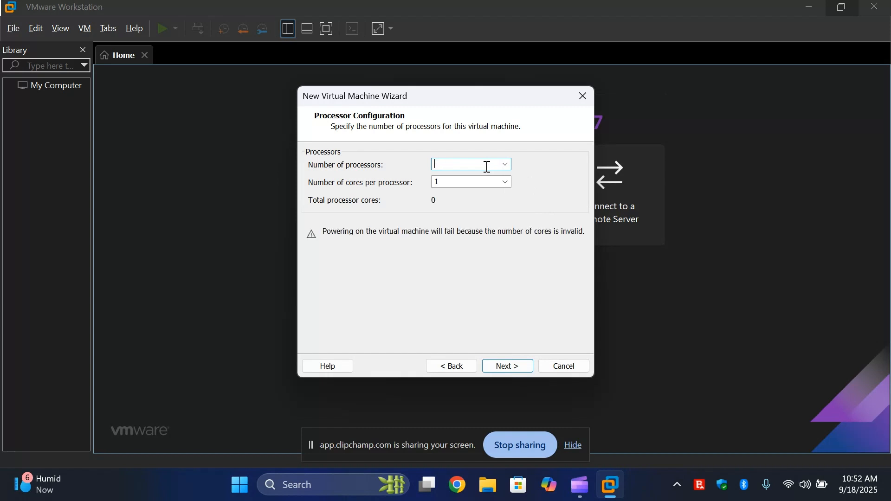
{"action": "type", "text": "q"}
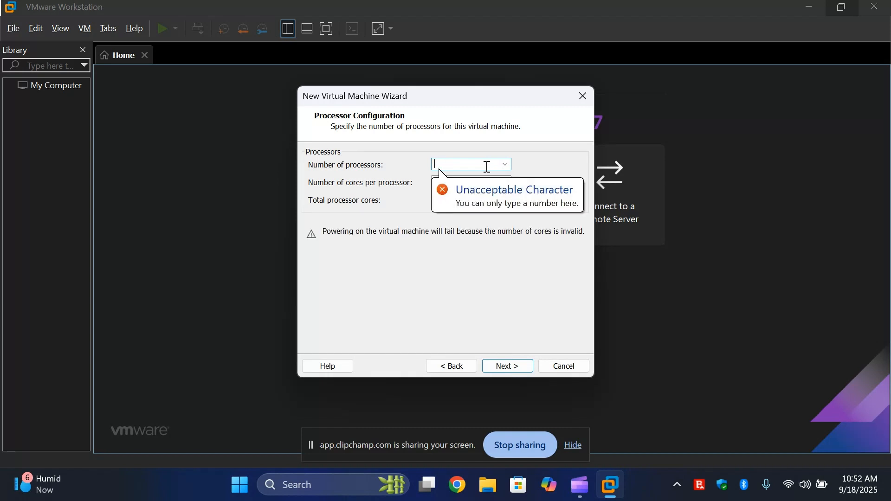
{"action": "type", "text": "1"}
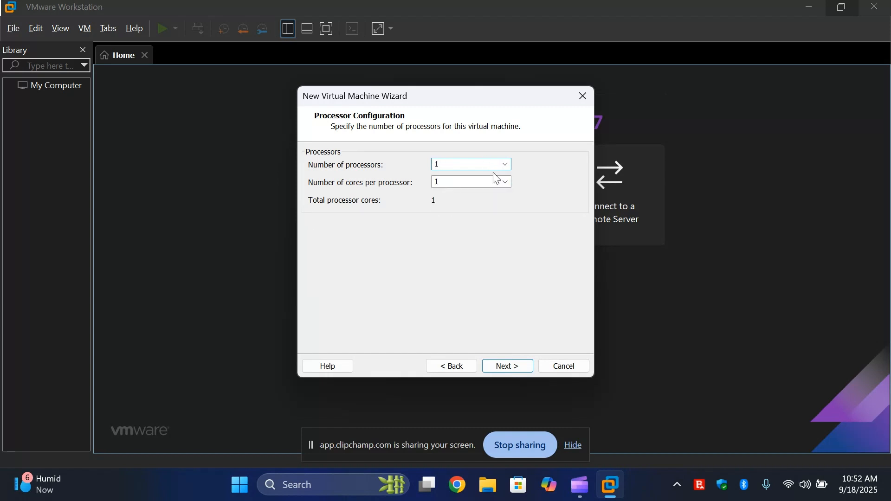
{"action": "left_click", "coordinate": [470, 181]}
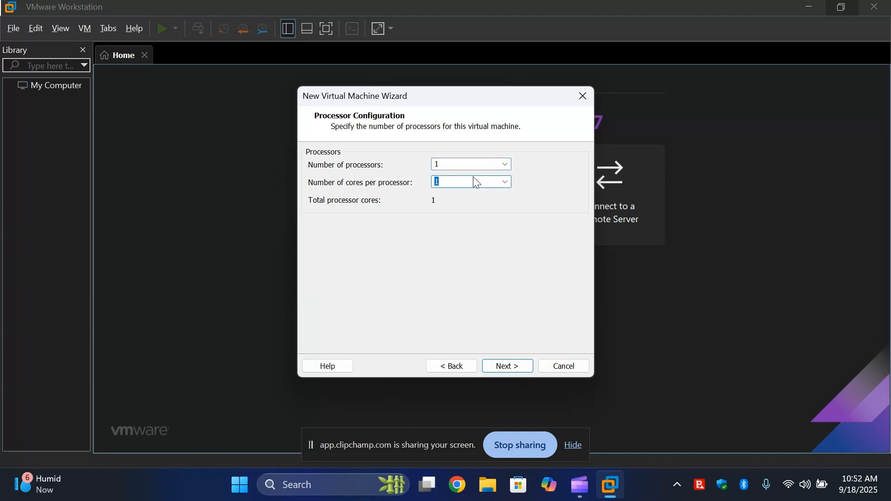
{"action": "key", "text": "BackSpace"}
{"action": "type", "text": "4"}
{"action": "key", "text": "BackSpace"}
{"action": "type", "text": "2"}
{"action": "left_click", "coordinate": [518, 367]}
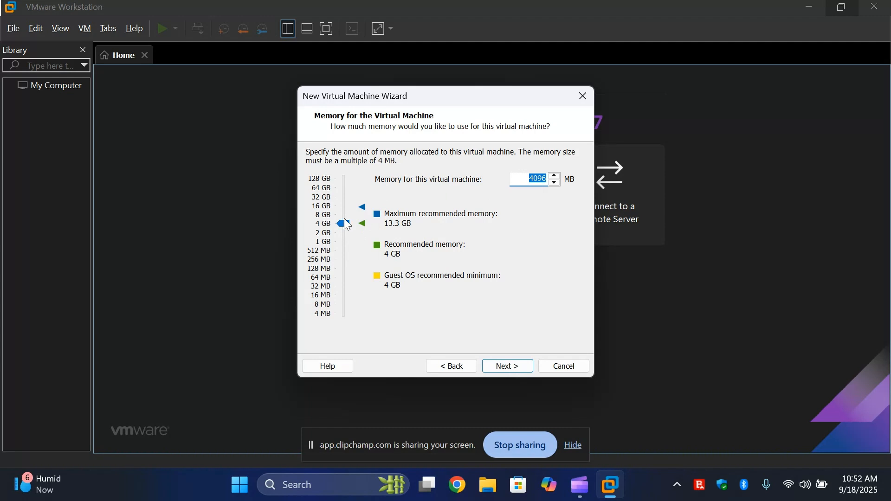
Set the virtual machine's memory to 8192 MB.
{"action": "left_click_drag", "start_coordinate": [346, 222], "coordinate": [347, 217]}
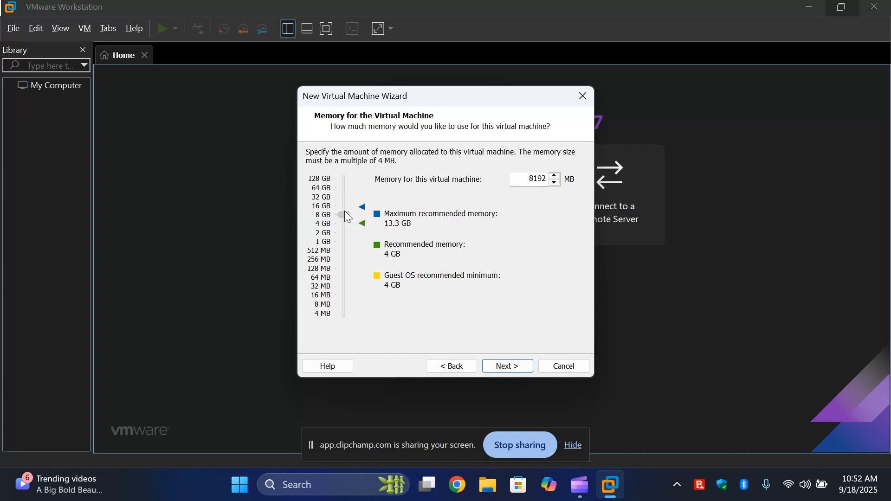
{"action": "left_click_drag", "start_coordinate": [345, 211], "coordinate": [345, 212]}
Accept the memory size, NAT networking and the recommended LSI Logic SAS controller, and continue to the disk type.
{"action": "left_click", "coordinate": [511, 369]}
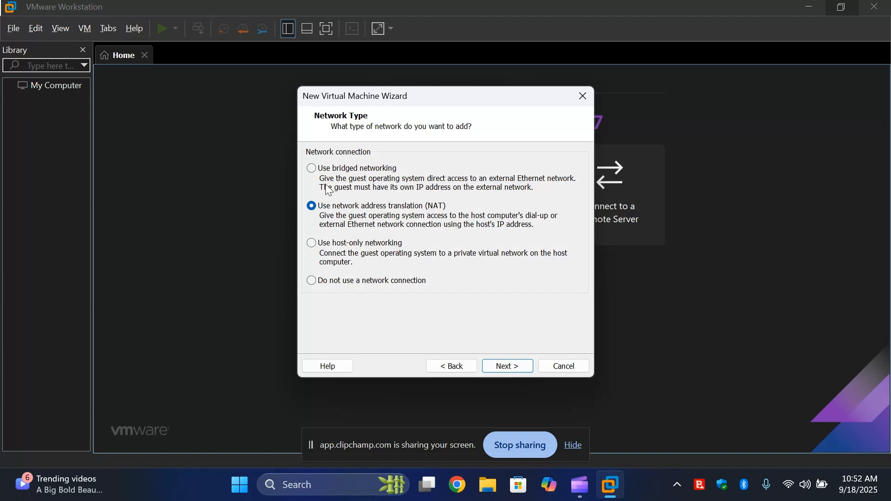
{"action": "left_click", "coordinate": [506, 367]}
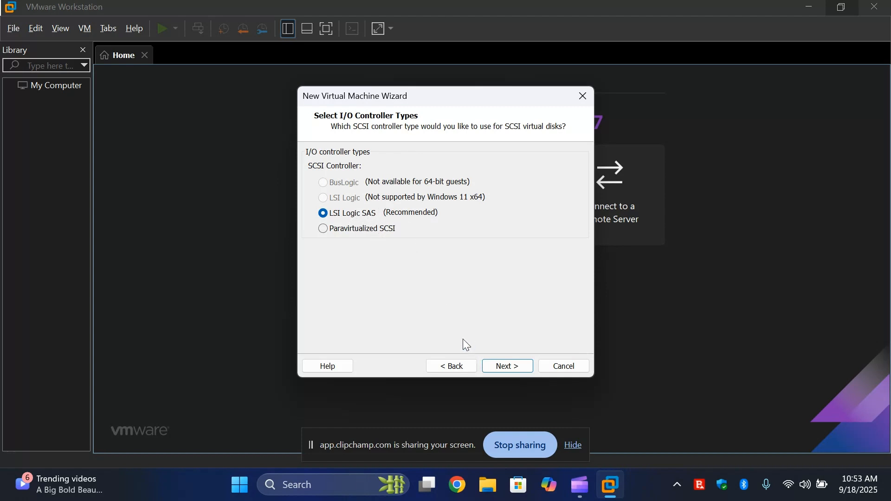
{"action": "left_click", "coordinate": [523, 367]}
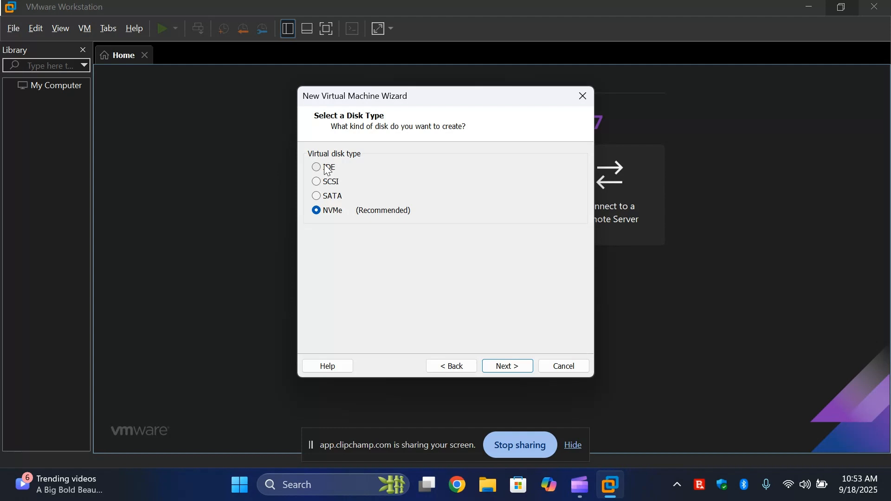
Use NVMe as the virtual disk type and choose to create a new virtual disk.
{"action": "left_click", "coordinate": [318, 196]}
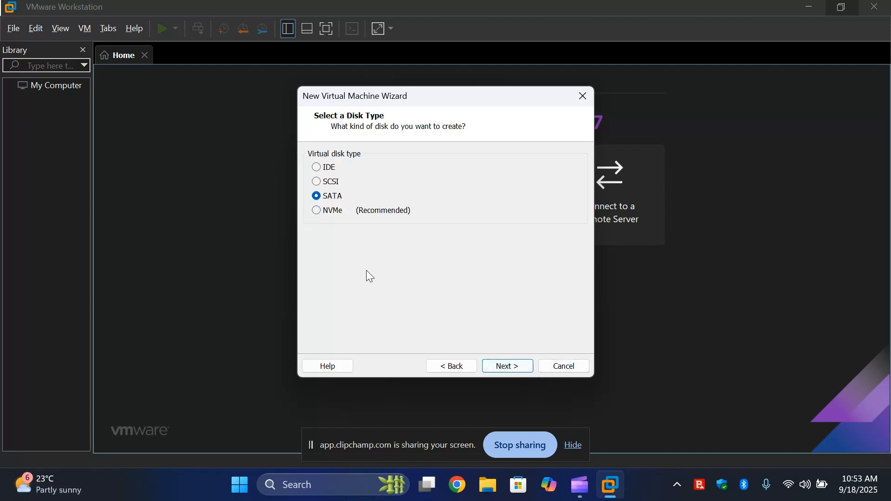
{"action": "left_click", "coordinate": [316, 211]}
{"action": "left_click", "coordinate": [510, 367]}
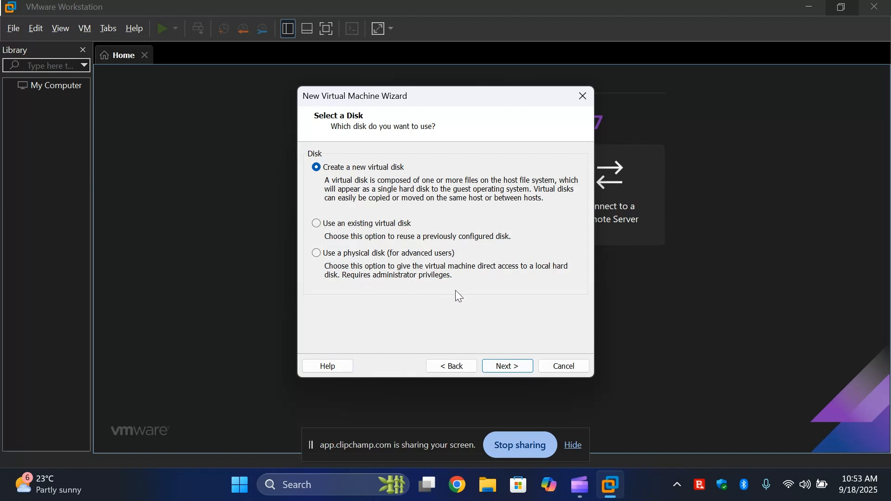
{"action": "left_click", "coordinate": [516, 367]}
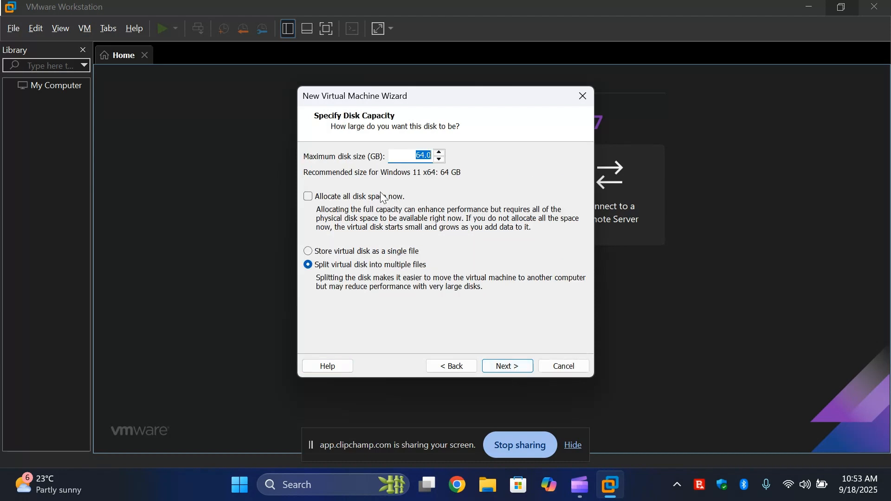
{"action": "left_click", "coordinate": [431, 367]}
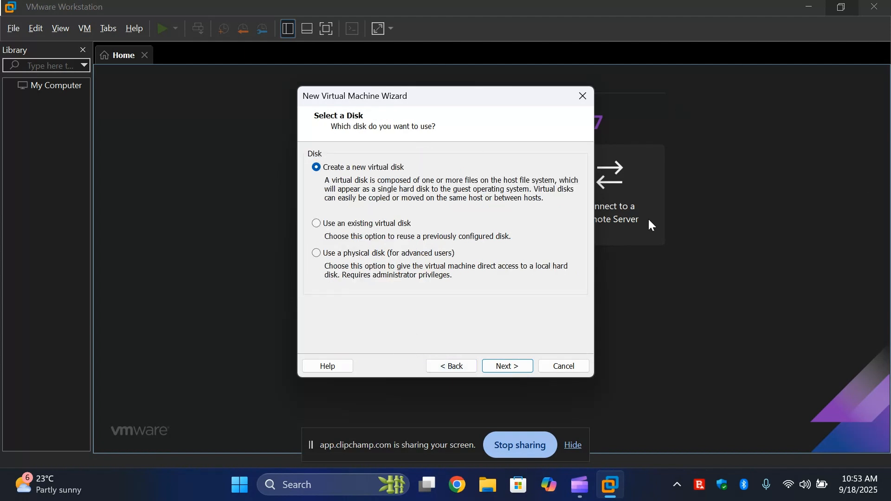
{"action": "left_click", "coordinate": [520, 368]}
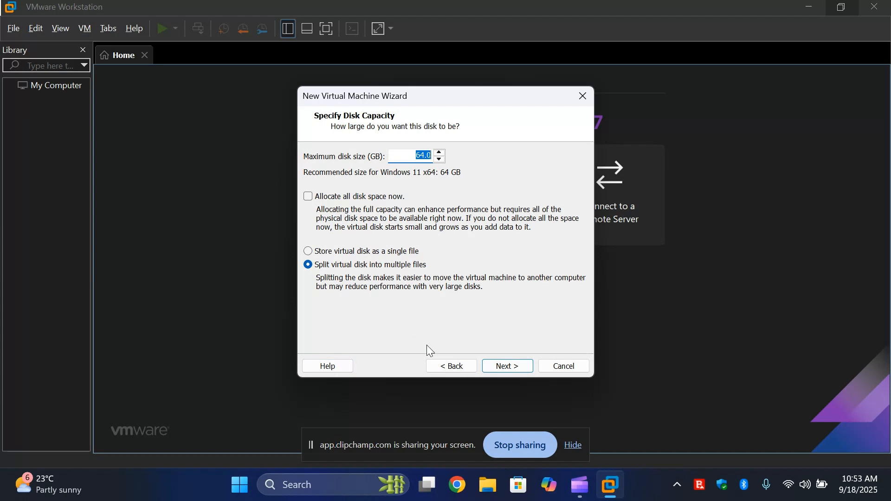
{"action": "left_click", "coordinate": [454, 368]}
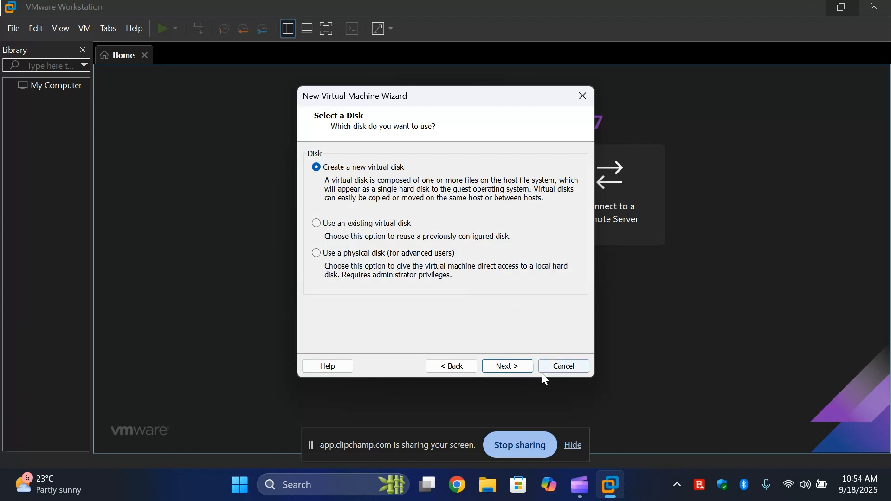
{"action": "left_click", "coordinate": [514, 366]}
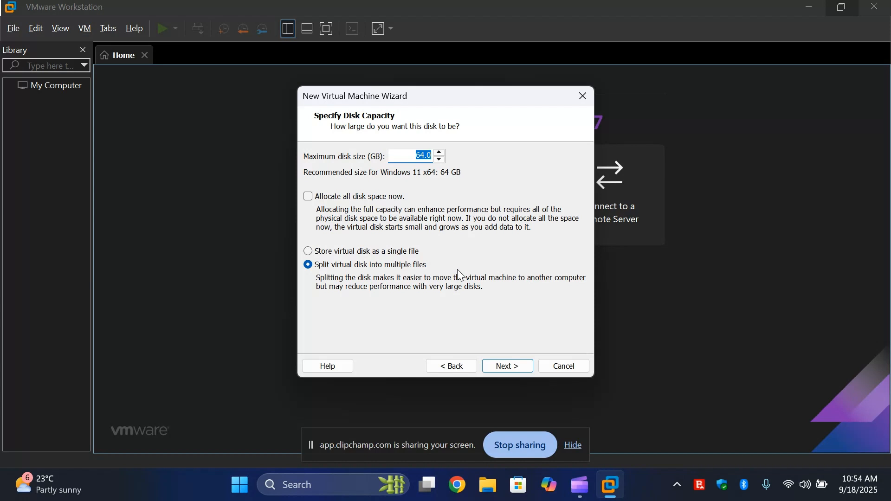
Set the maximum disk size to 64 GB, split into multiple files, and accept Windows 11 x64.vmdk as the disk file.
{"action": "key", "text": "BackSpace"}
{"action": "type", "text": "1"}
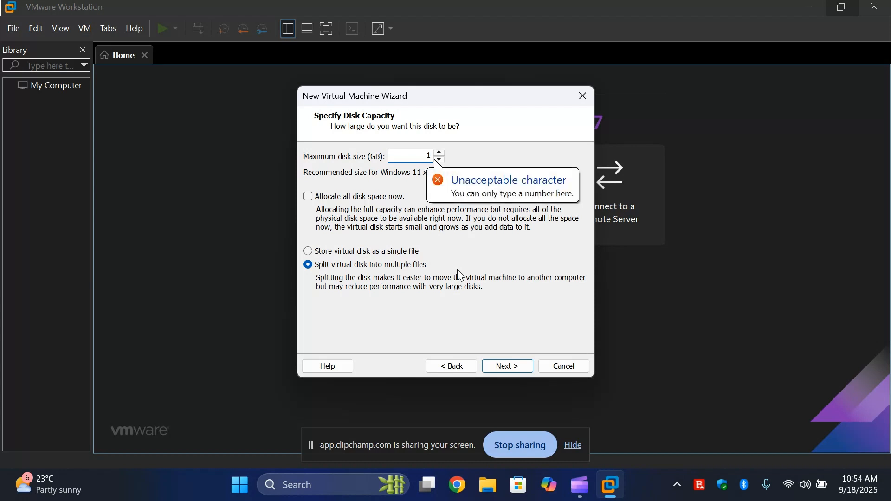
{"action": "type", "text": "0"}
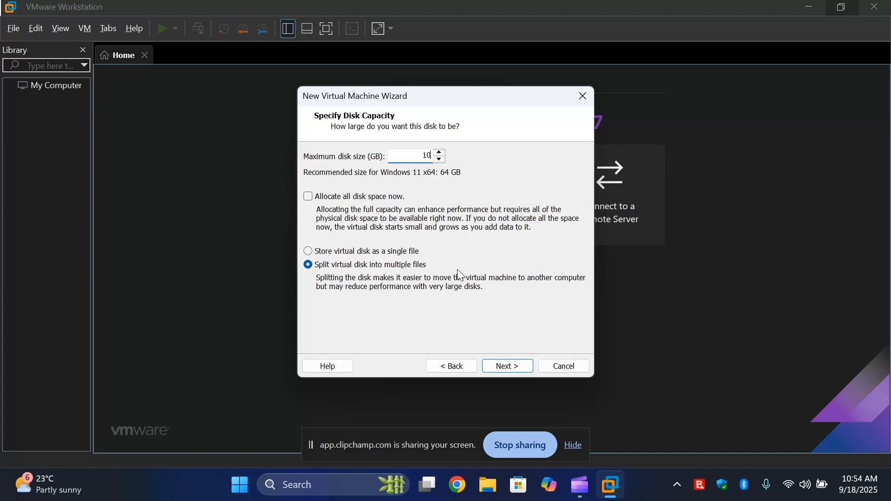
{"action": "type", "text": "0"}
{"action": "key", "text": "space"}
{"action": "key", "text": "BackSpace"}
{"action": "key", "text": "BackSpace"}
{"action": "key", "text": "BackSpace"}
{"action": "type", "text": "64"}
{"action": "left_click", "coordinate": [513, 367]}
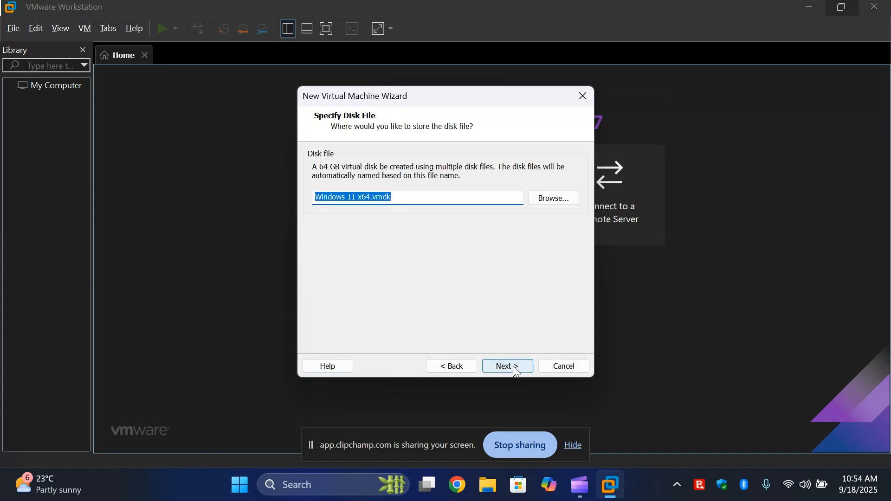
{"action": "left_click", "coordinate": [513, 366]}
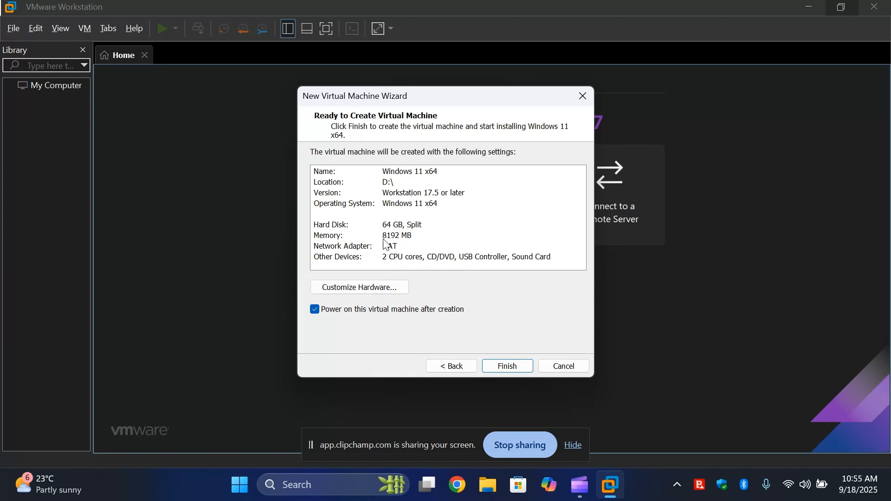
Go back to the memory settings and set the virtual machine's memory to 4096 MB.
{"action": "left_click", "coordinate": [430, 369]}
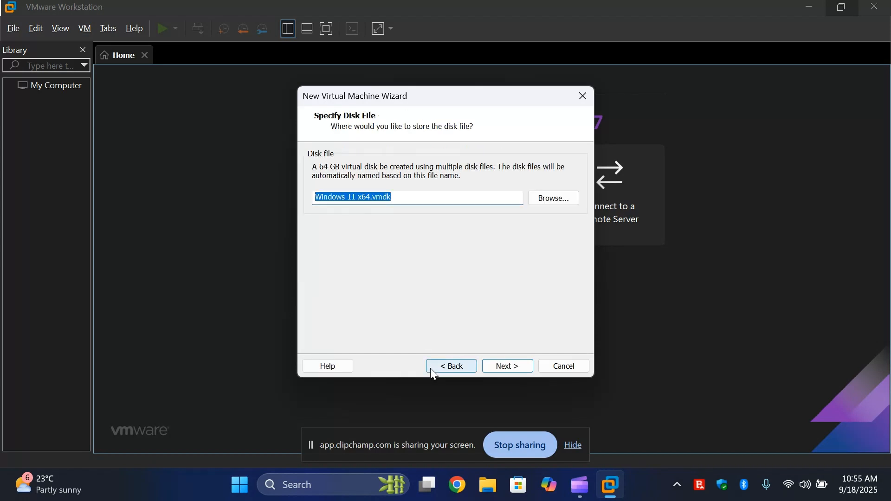
{"action": "left_click", "coordinate": [430, 368]}
{"action": "left_click", "coordinate": [430, 369]}
{"action": "left_click", "coordinate": [430, 368]}
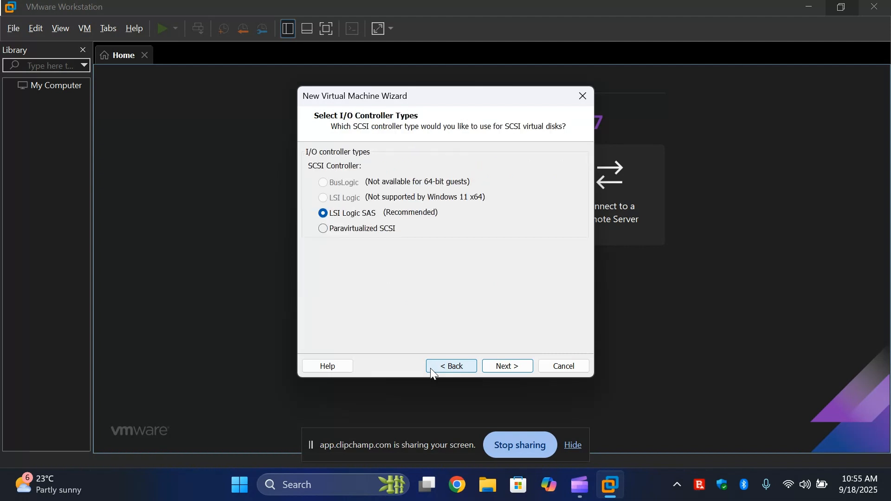
{"action": "left_click", "coordinate": [430, 369]}
{"action": "left_click", "coordinate": [430, 369]}
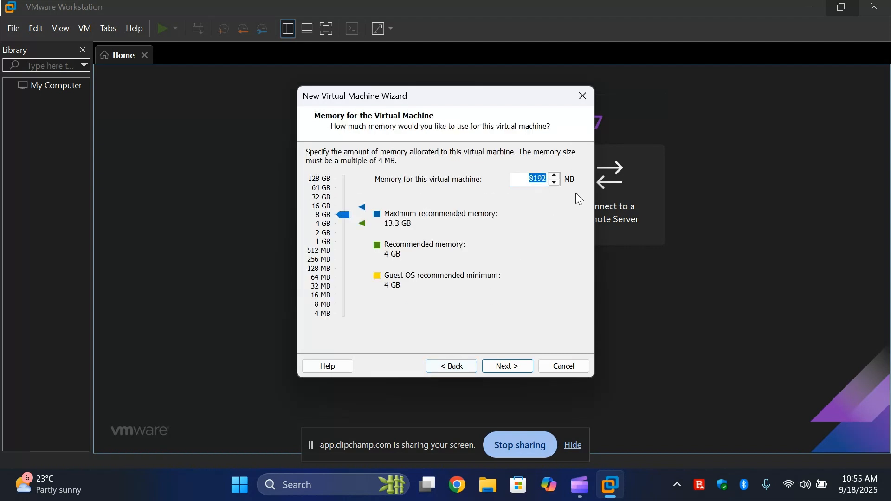
{"action": "key", "text": "BackSpace"}
{"action": "type", "text": "4096"}
Keep the remaining network, controller and disk settings, and review the location and name in the final summary.
{"action": "left_click", "coordinate": [514, 367]}
{"action": "left_click", "coordinate": [513, 367]}
{"action": "left_click", "coordinate": [514, 366]}
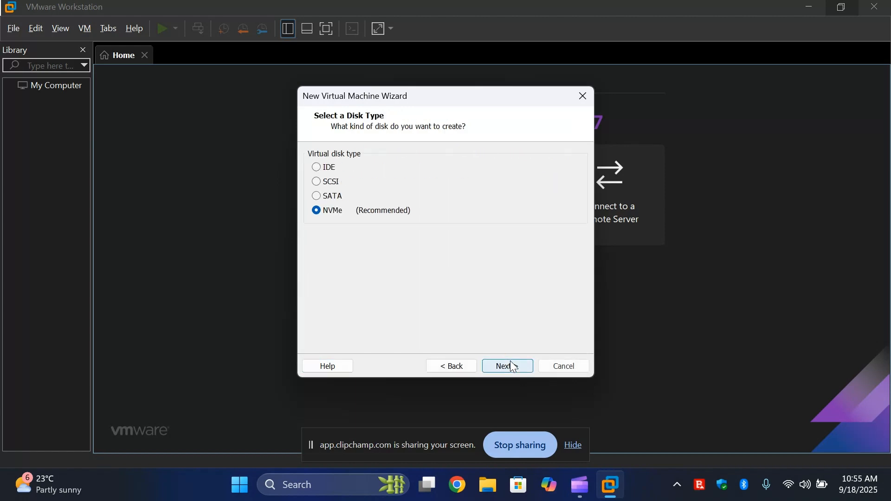
{"action": "left_click", "coordinate": [514, 367]}
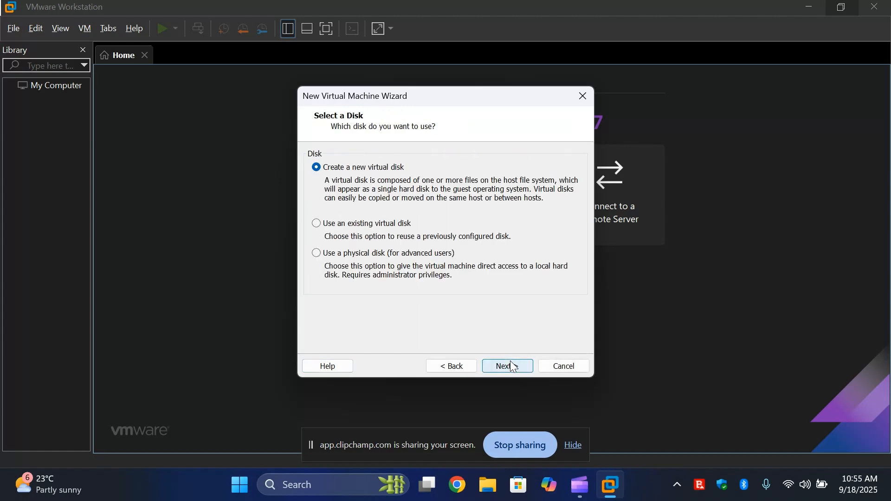
{"action": "left_click", "coordinate": [514, 367]}
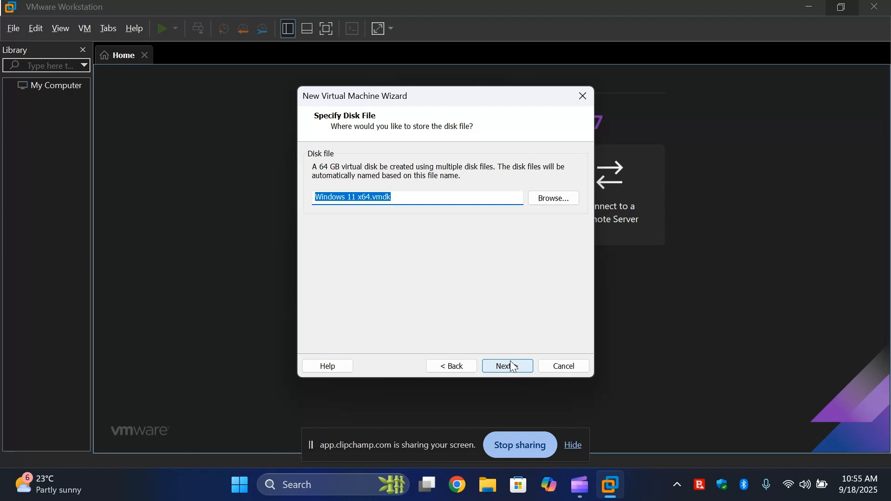
{"action": "left_click", "coordinate": [513, 366]}
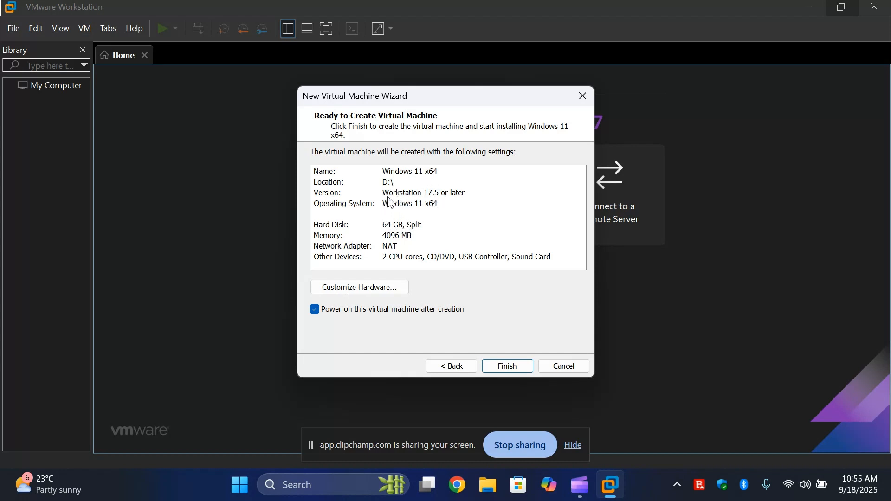
{"action": "left_click", "coordinate": [384, 184]}
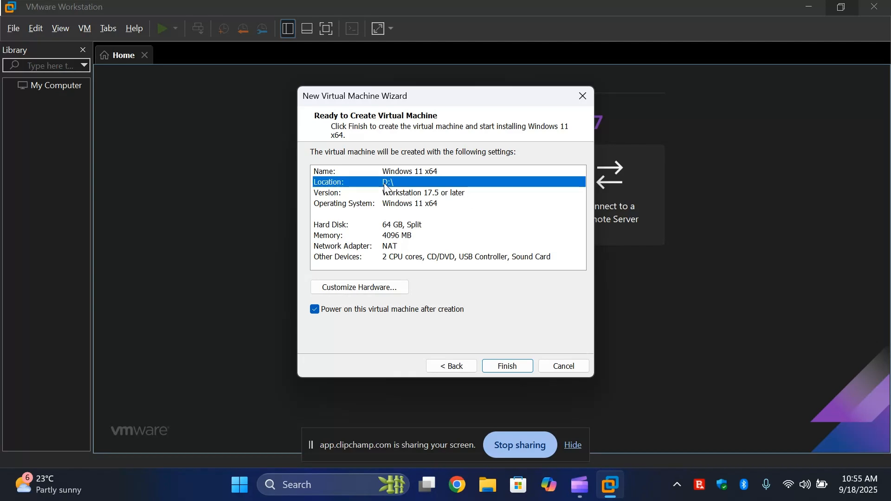
{"action": "key", "text": "Up"}
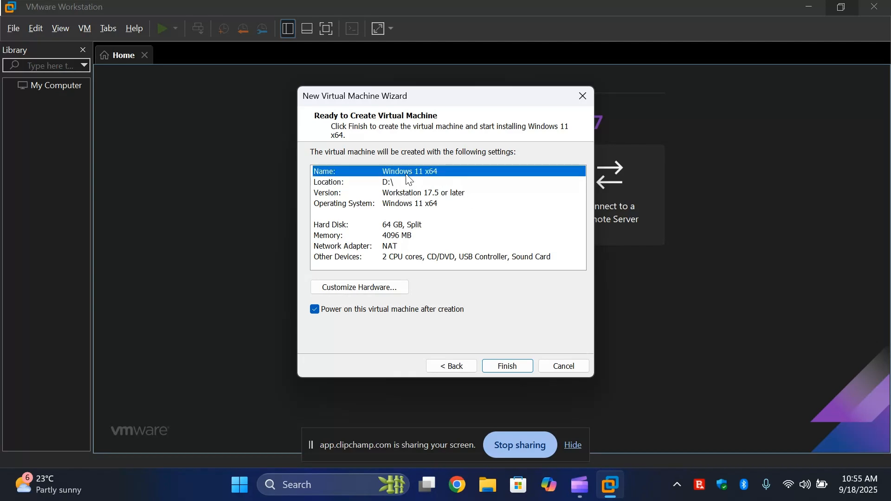
Finish the wizard to create the Windows 11 x64 virtual machine, keeping power-on after creation enabled.
{"action": "left_click", "coordinate": [399, 258]}
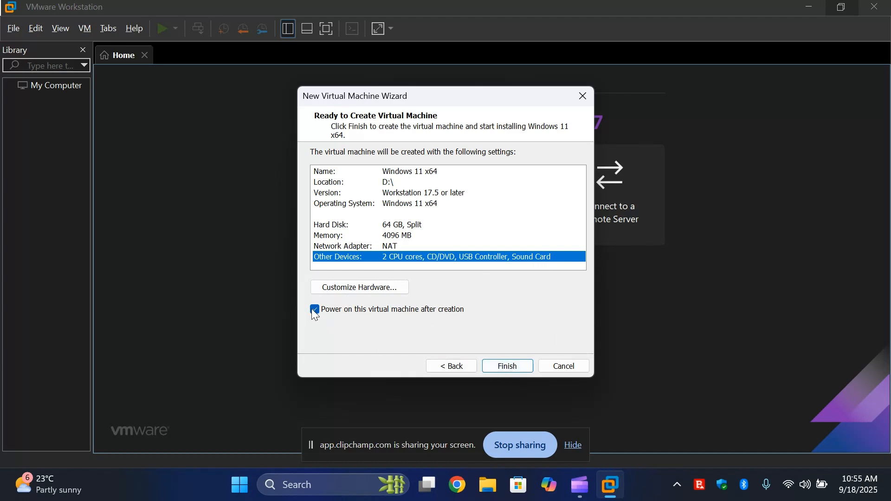
{"action": "left_click", "coordinate": [510, 367]}
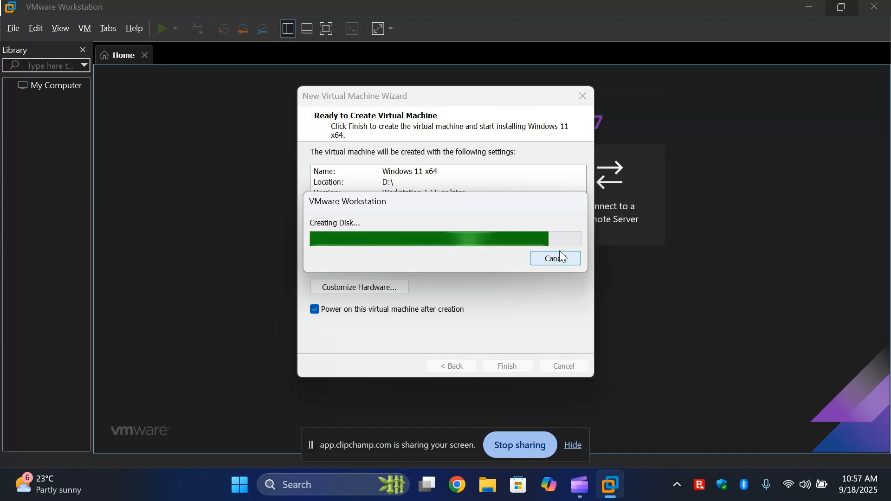
{"action": "left_click", "coordinate": [577, 495]}
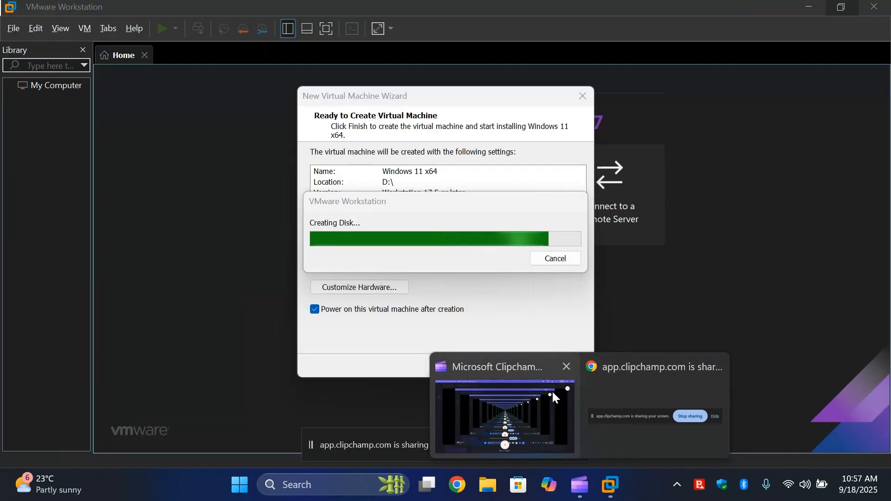
{"action": "left_click", "coordinate": [541, 396]}
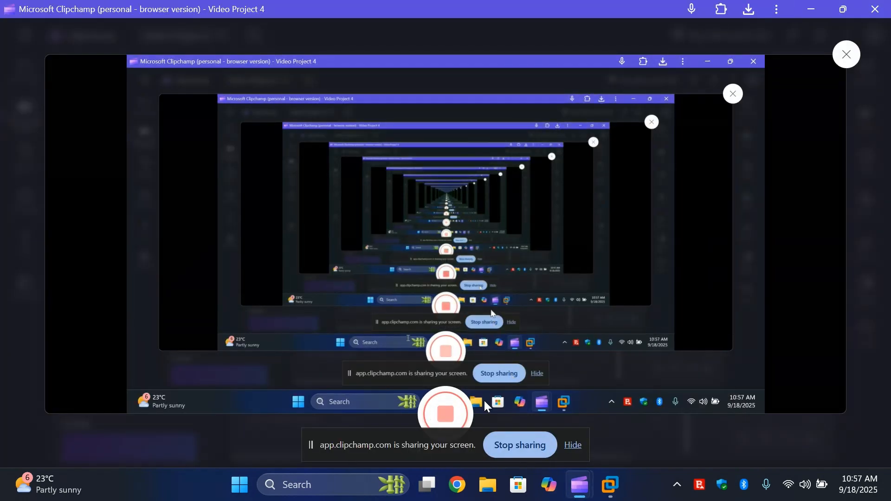
{"action": "left_click", "coordinate": [573, 446]}
{"action": "left_click", "coordinate": [611, 484]}
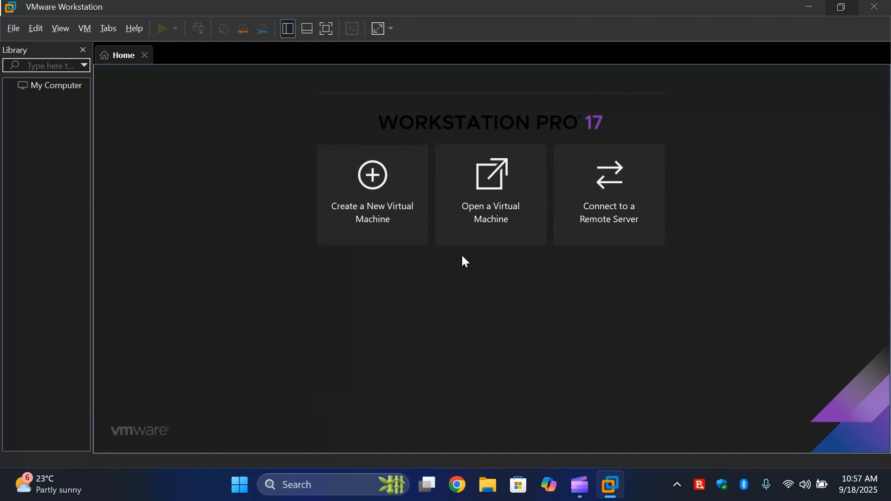
Open the Windows 11 x64 virtual machine from My Computer and dismiss the side channel mitigations hint, opting not to show it again.
{"action": "left_click", "coordinate": [70, 95]}
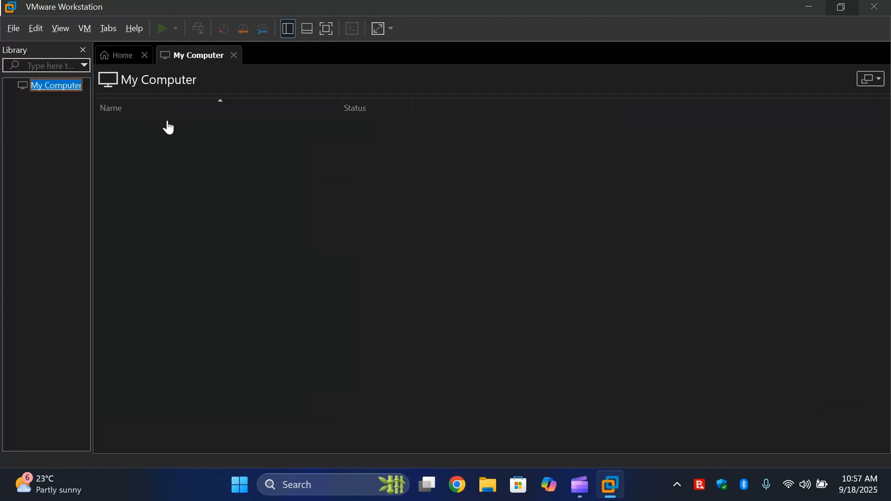
{"action": "left_click", "coordinate": [51, 86]}
{"action": "left_click", "coordinate": [102, 61]}
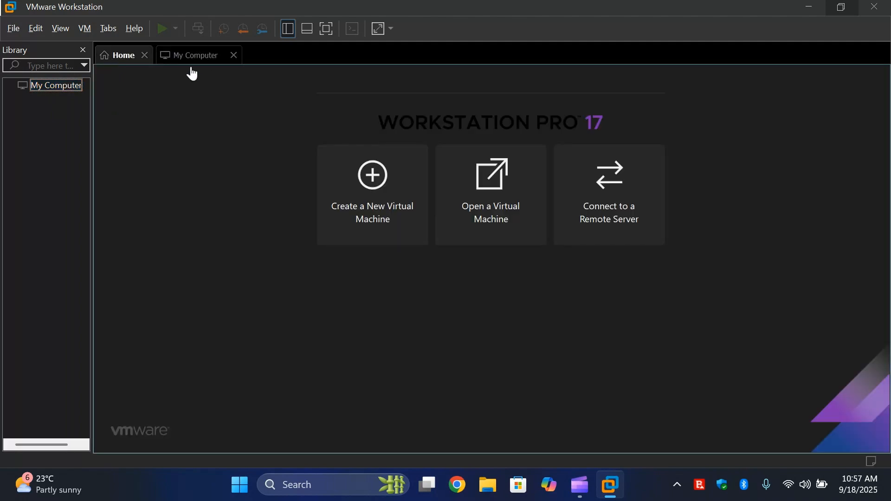
{"action": "left_click", "coordinate": [65, 89]}
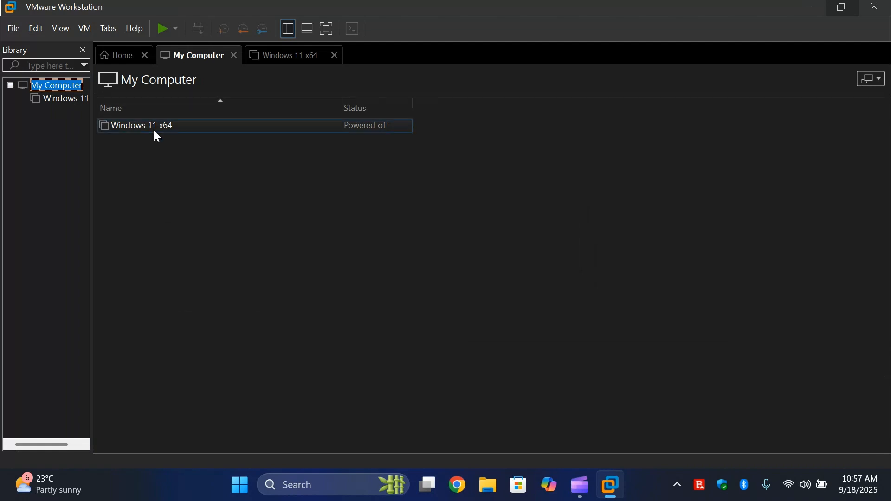
{"action": "left_click", "coordinate": [64, 99]}
{"action": "double_click", "coordinate": [142, 125]}
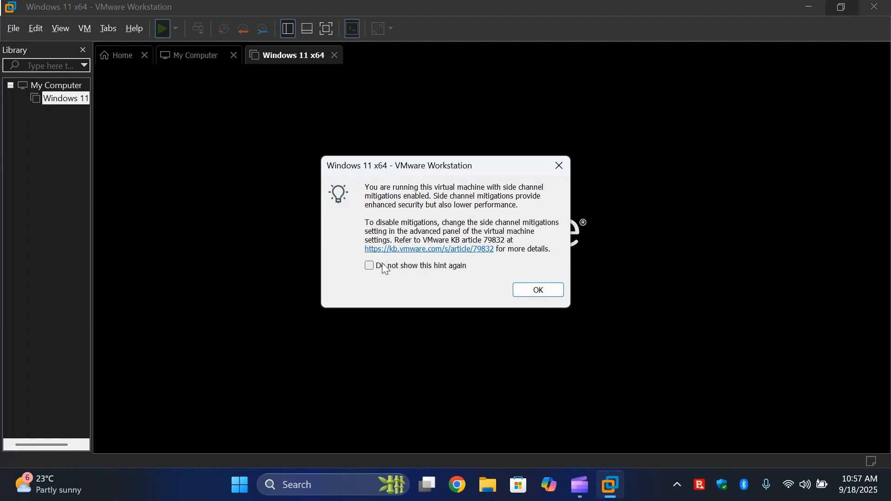
{"action": "left_click", "coordinate": [370, 266]}
{"action": "left_click", "coordinate": [539, 291]}
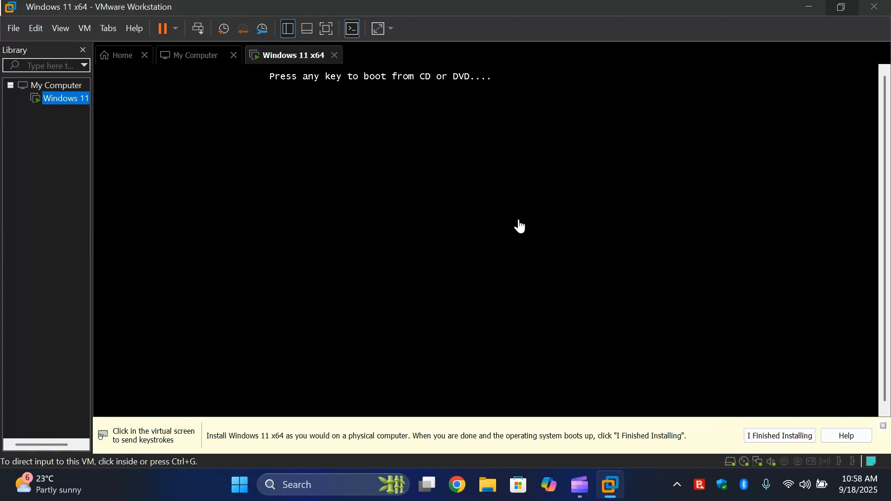
Try to boot the virtual machine from the installation disc, and mark the installation reminder as finished to dismiss it.
{"action": "left_click", "coordinate": [499, 187]}
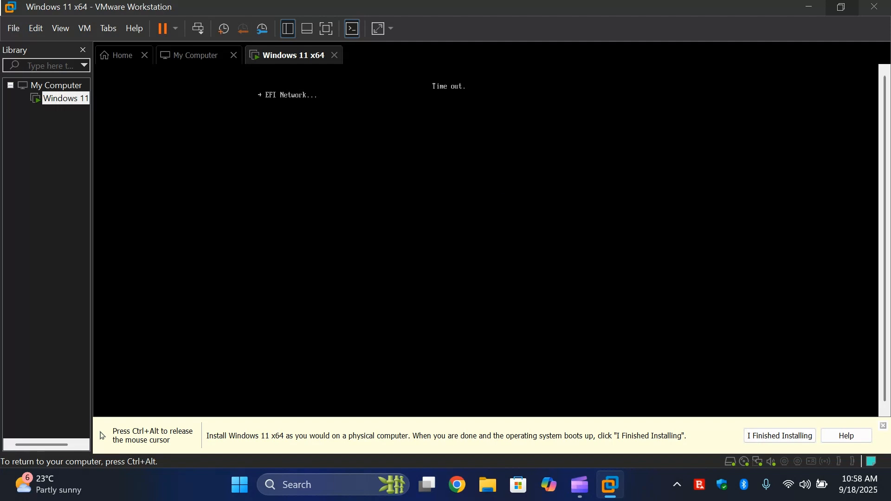
{"action": "key", "text": "ctrl+alt"}
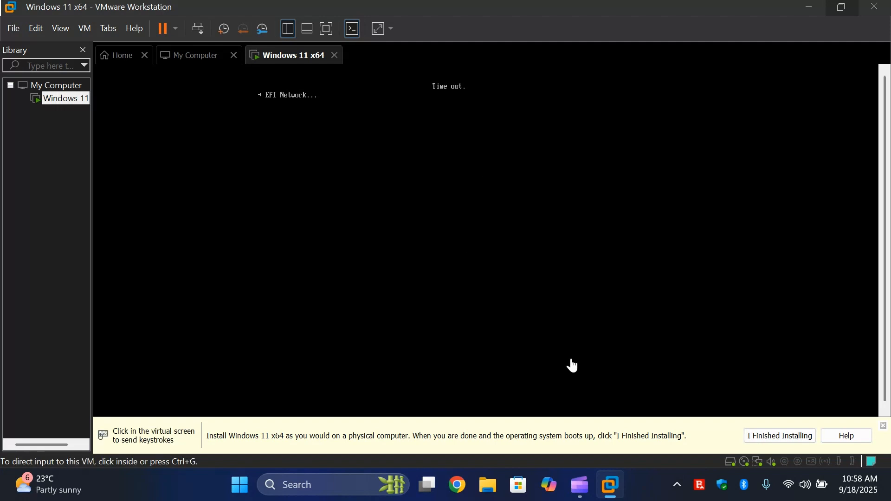
{"action": "left_click", "coordinate": [768, 436]}
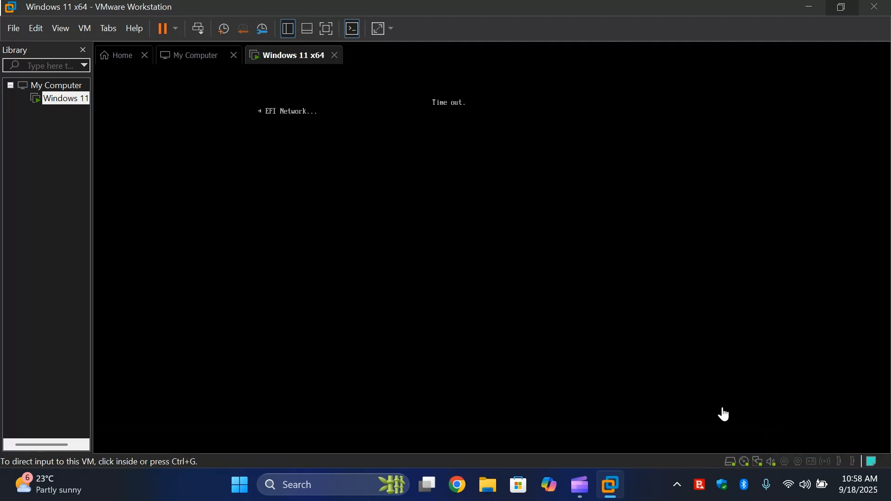
Direct input to the virtual machine, choose Boot normally in the Boot Manager, and boot from the CD or DVD.
{"action": "left_click", "coordinate": [421, 100]}
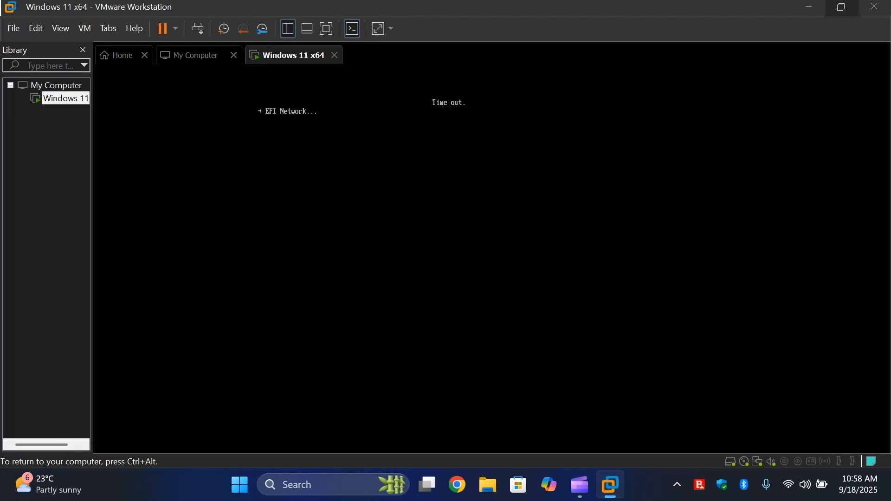
{"action": "key", "text": "ctrl+alt"}
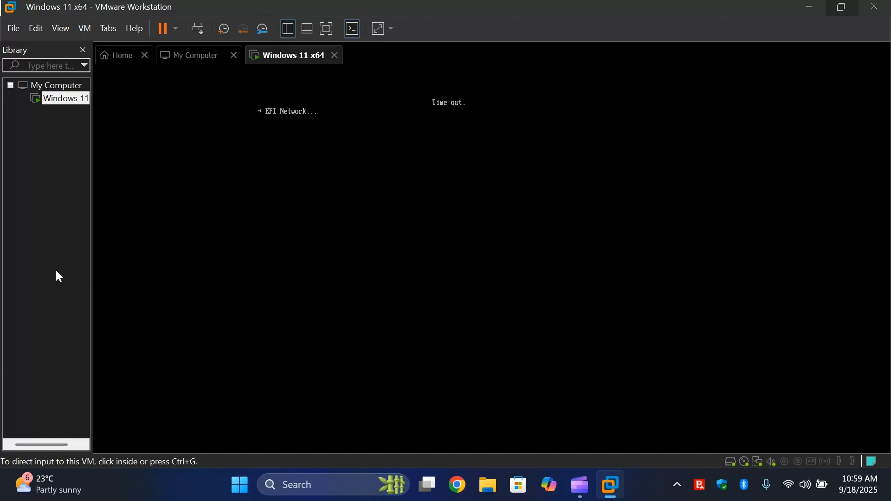
{"action": "key", "text": "ctrl+g"}
{"action": "key", "text": "Return"}
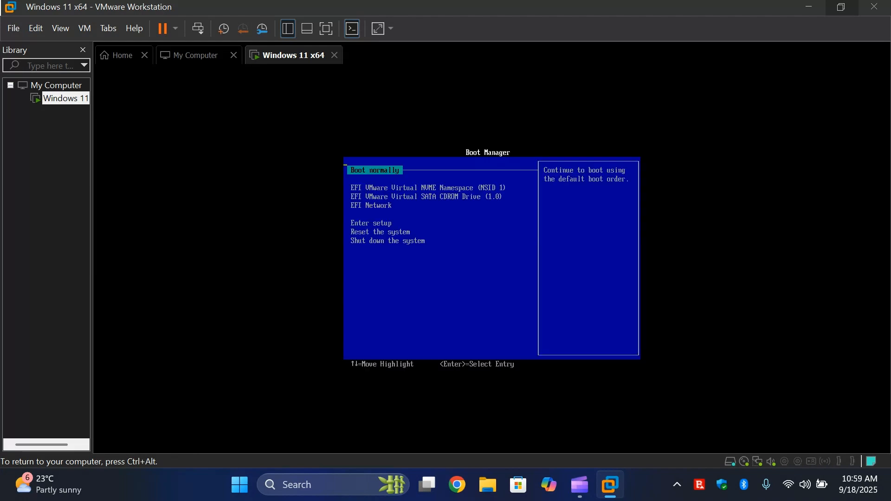
{"action": "key", "text": "Return"}
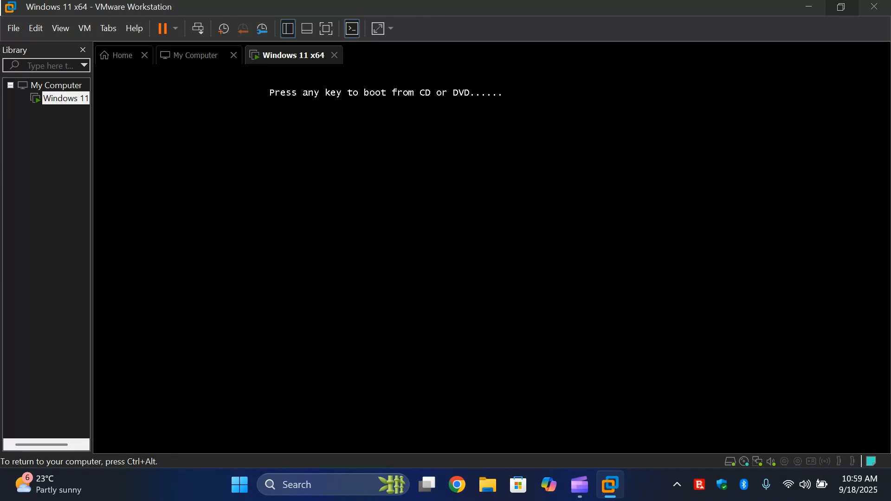
{"action": "key", "text": "Return"}
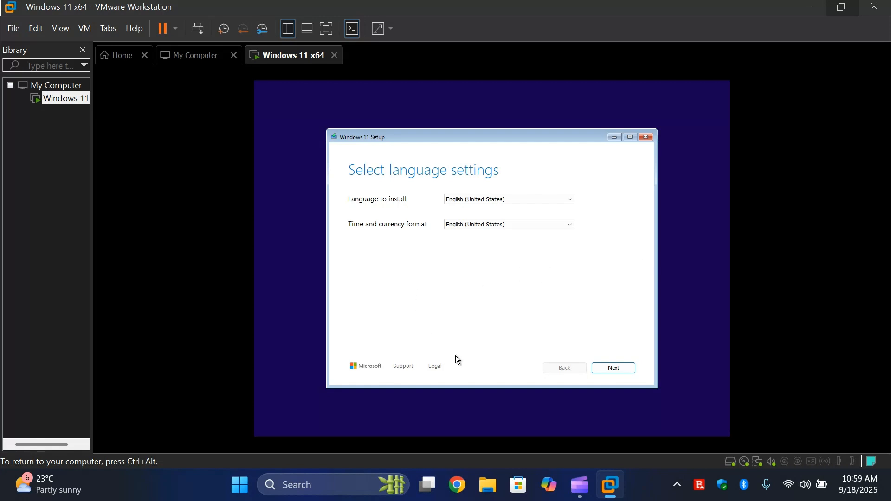
Accept English (United States) for the language and time format, and US as the keyboard input method.
{"action": "left_click", "coordinate": [619, 369]}
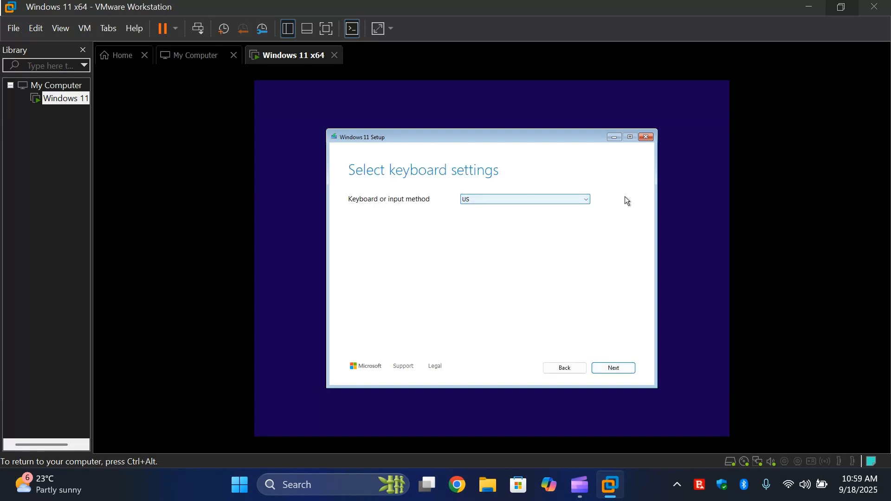
{"action": "key", "text": "ctrl+alt"}
{"action": "left_click", "coordinate": [603, 372]}
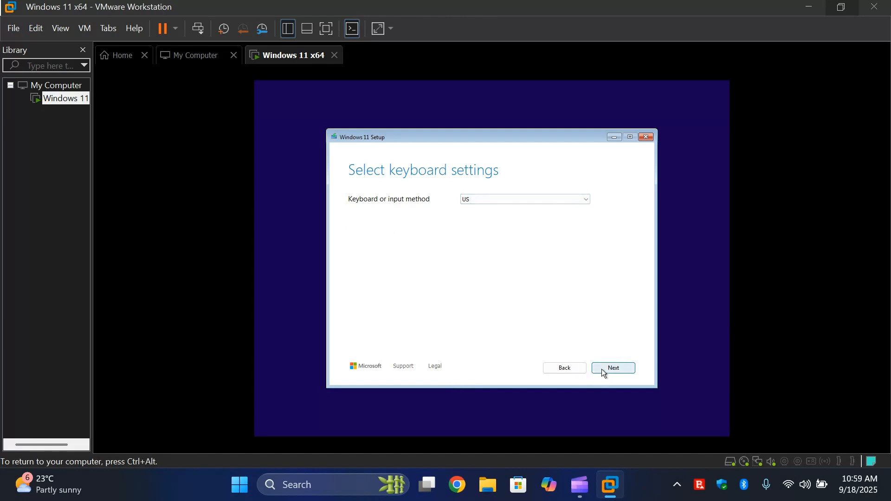
{"action": "left_click", "coordinate": [601, 369]}
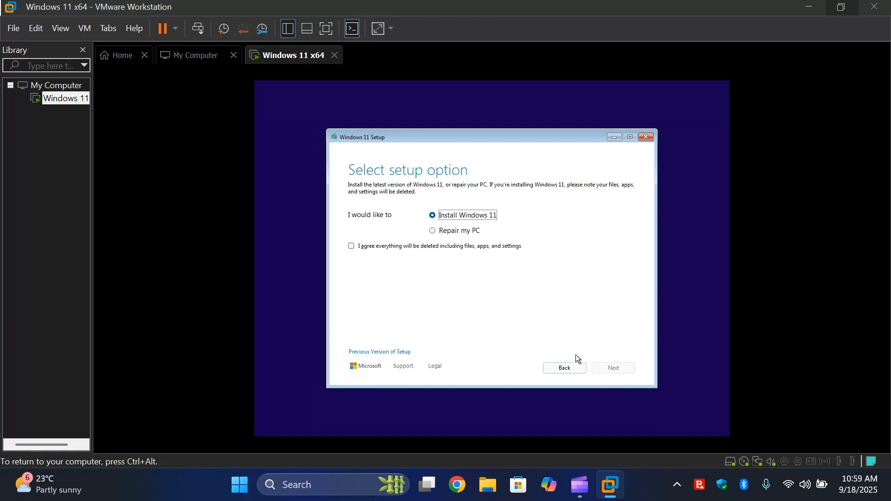
Keep Install Windows 11, agree that everything will be deleted, and continue without a product key.
{"action": "left_click", "coordinate": [352, 247]}
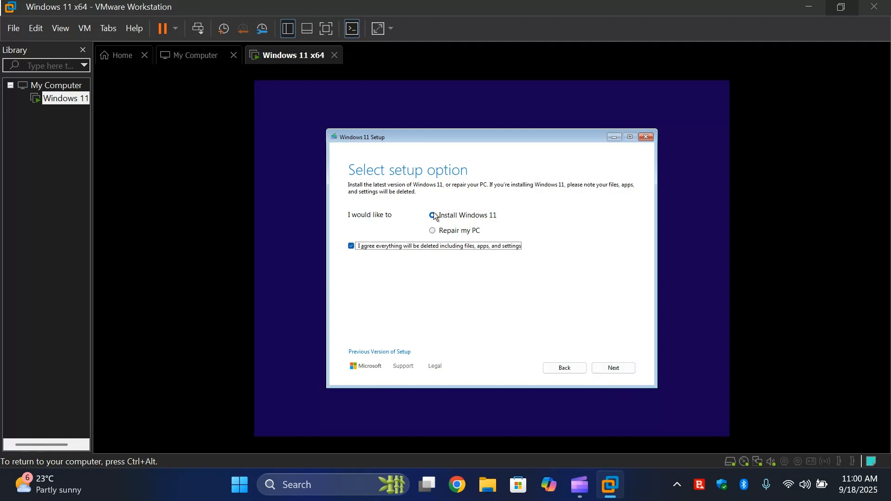
{"action": "left_click", "coordinate": [619, 371]}
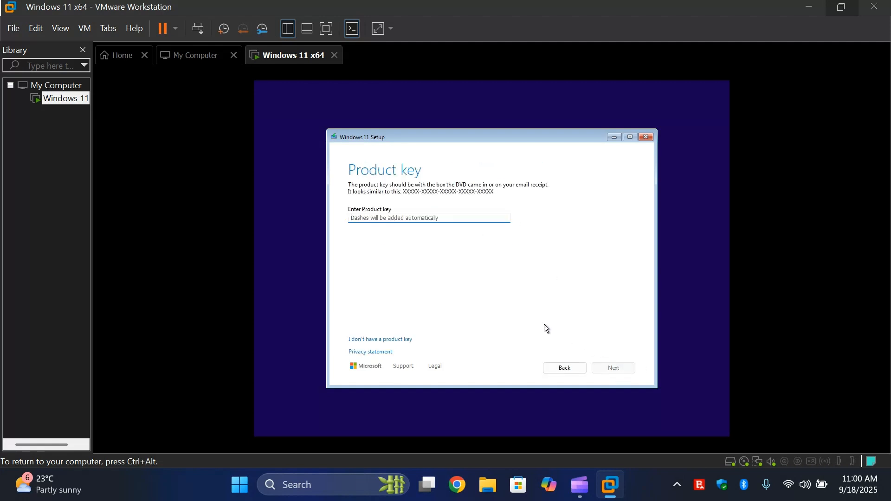
{"action": "left_click", "coordinate": [410, 338]}
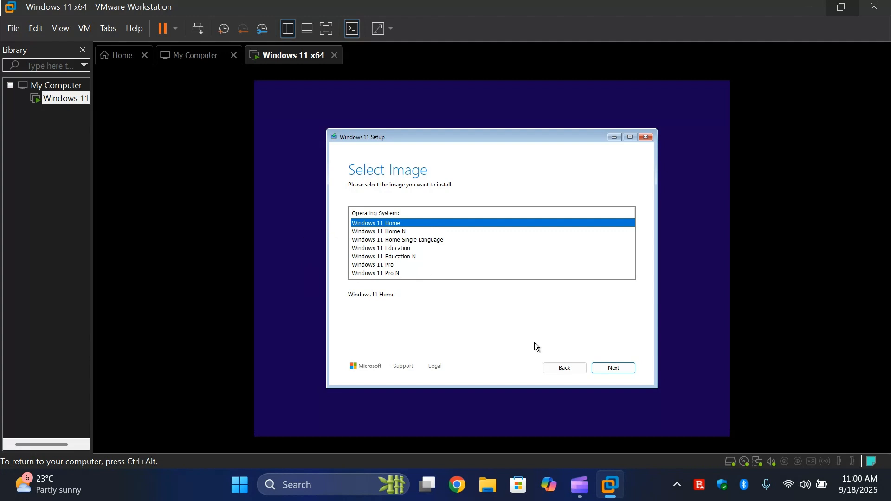
Choose the Windows 11 Home image and accept the Microsoft license terms.
{"action": "left_click", "coordinate": [612, 374]}
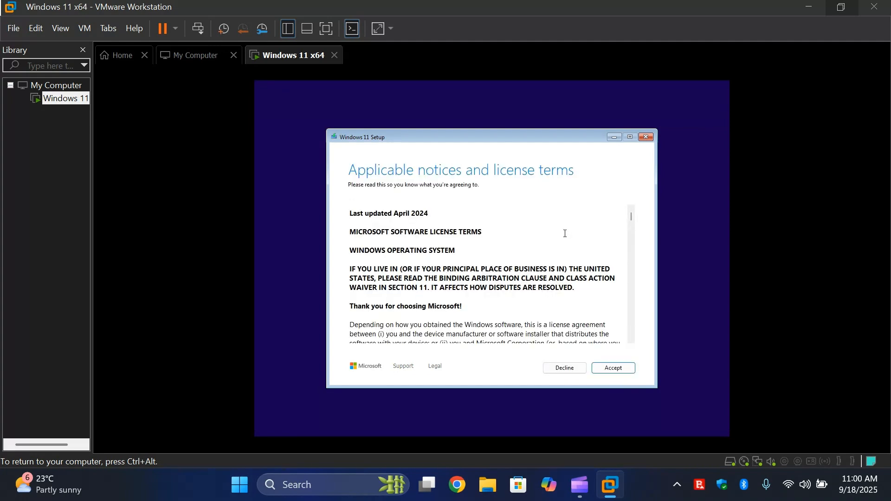
{"action": "scroll", "coordinate": [564, 233], "scroll_direction": "down", "scroll_amount": 5}
{"action": "scroll", "coordinate": [565, 234], "scroll_direction": "down", "scroll_amount": 10}
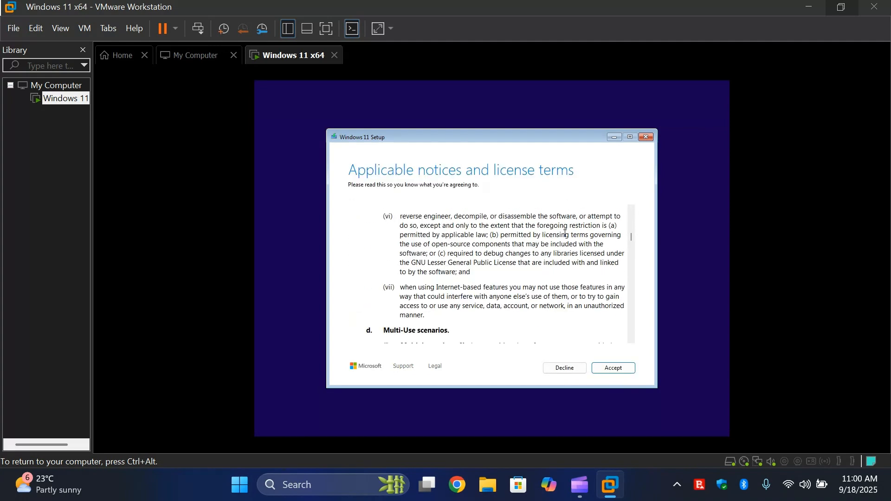
{"action": "scroll", "coordinate": [565, 233], "scroll_direction": "down", "scroll_amount": 10}
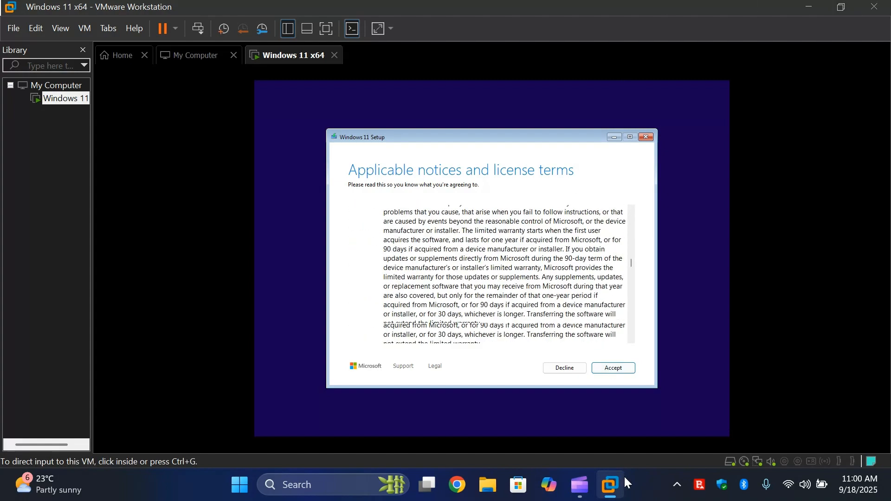
{"action": "left_click", "coordinate": [607, 367]}
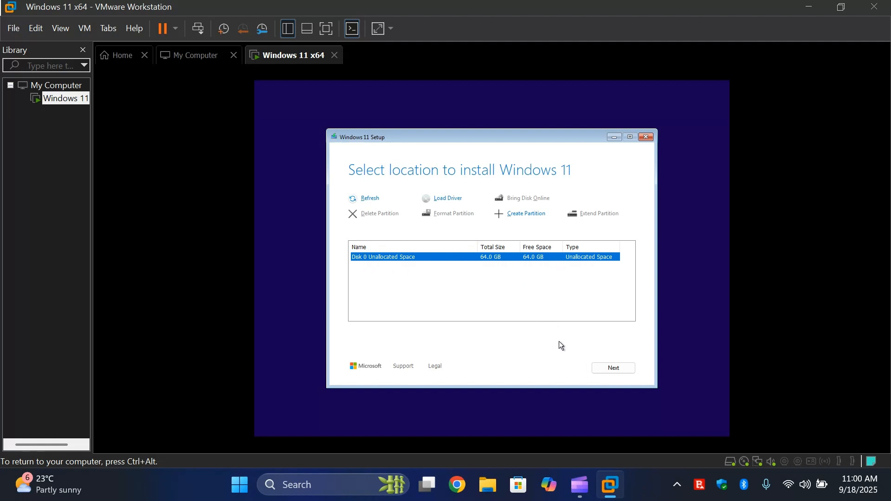
Use the unallocated space on Disk 0 as the install location and start the Windows 11 Home installation.
{"action": "left_click", "coordinate": [623, 369]}
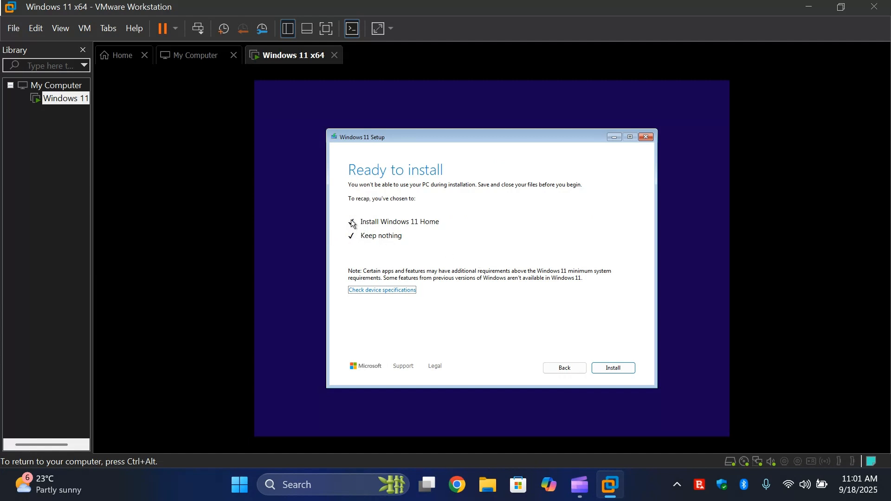
{"action": "left_click", "coordinate": [604, 367]}
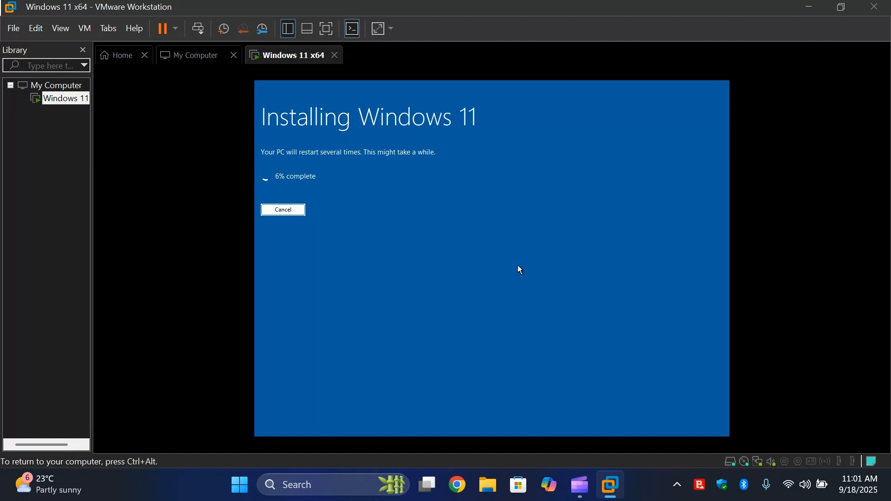
{"action": "mouse_move", "coordinate": [586, 494]}
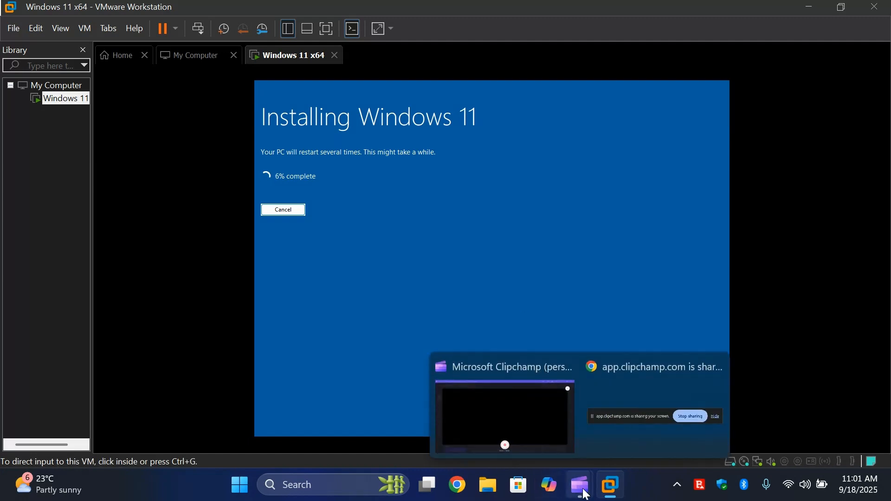
{"action": "left_click", "coordinate": [536, 387]}
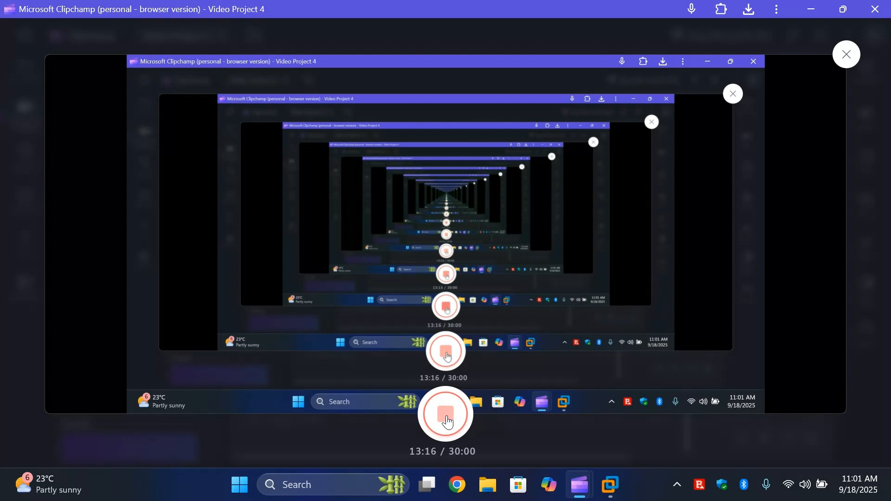
{"action": "left_click", "coordinate": [609, 487]}
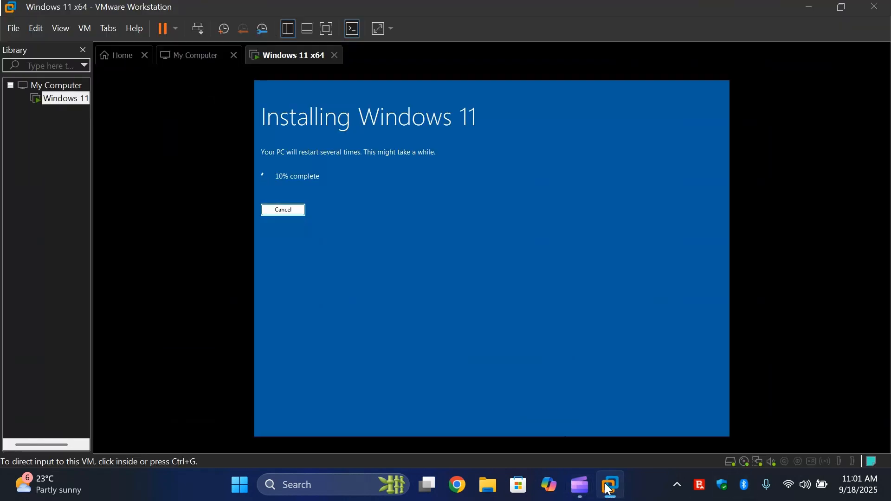
{"action": "mouse_move", "coordinate": [582, 482]}
{"action": "left_click", "coordinate": [534, 438]}
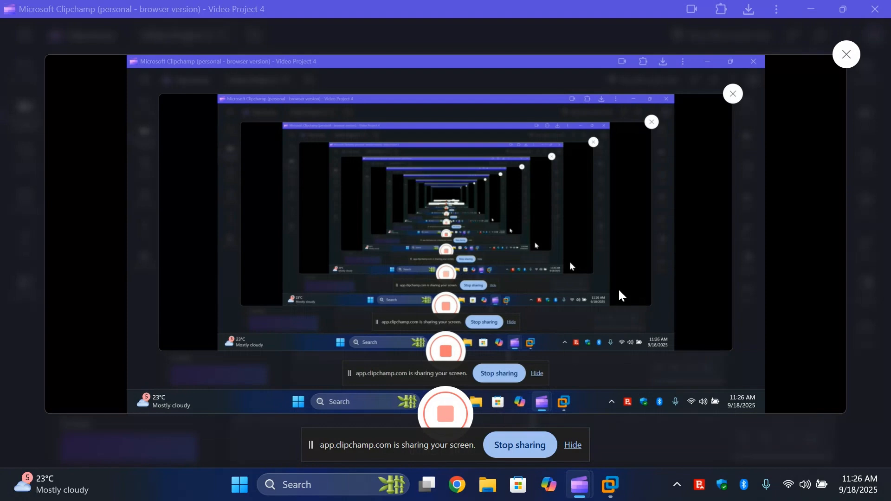
{"action": "left_click", "coordinate": [603, 483]}
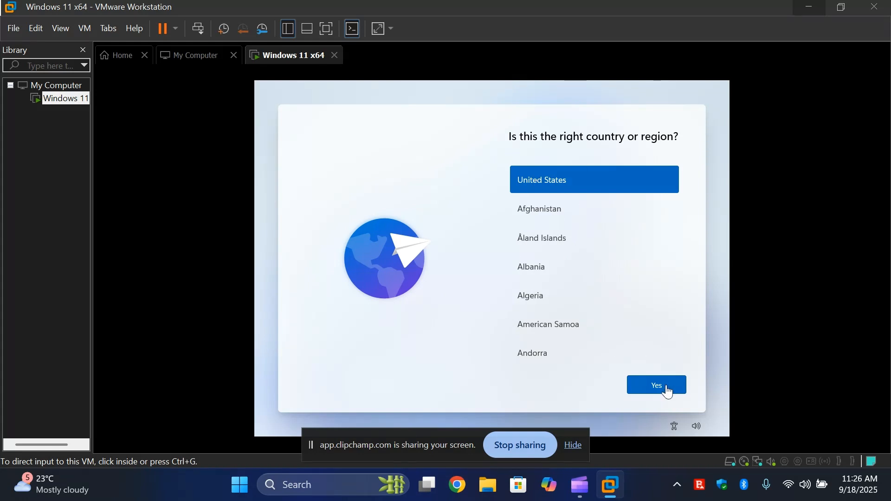
Confirm United States as the country or region in the Windows 11 setup.
{"action": "left_click", "coordinate": [667, 388]}
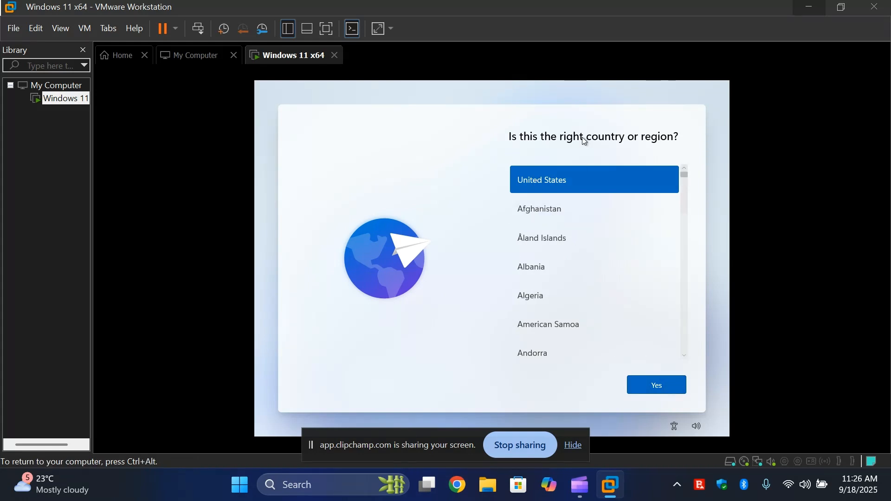
{"action": "left_click", "coordinate": [668, 389]}
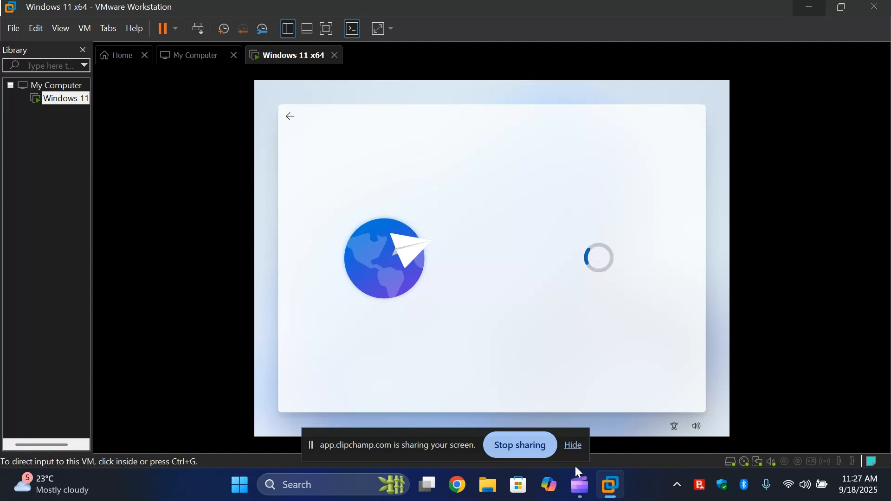
{"action": "left_click", "coordinate": [572, 445]}
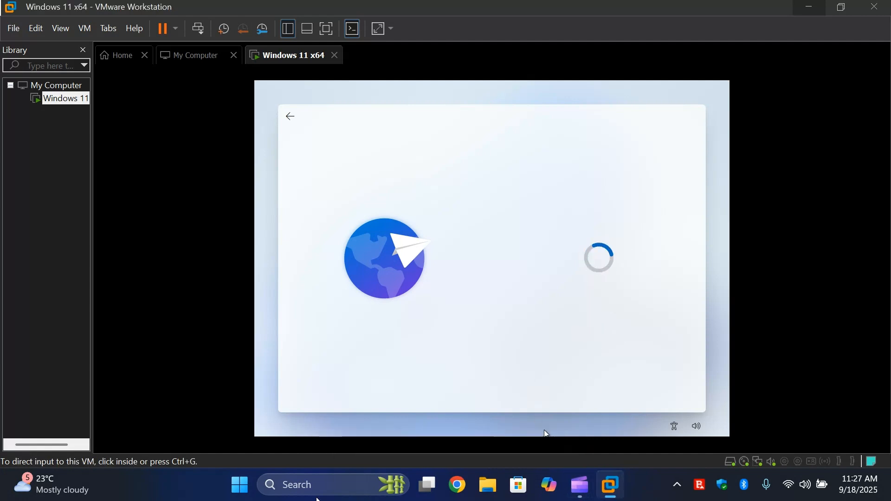
{"action": "left_click", "coordinate": [546, 434]}
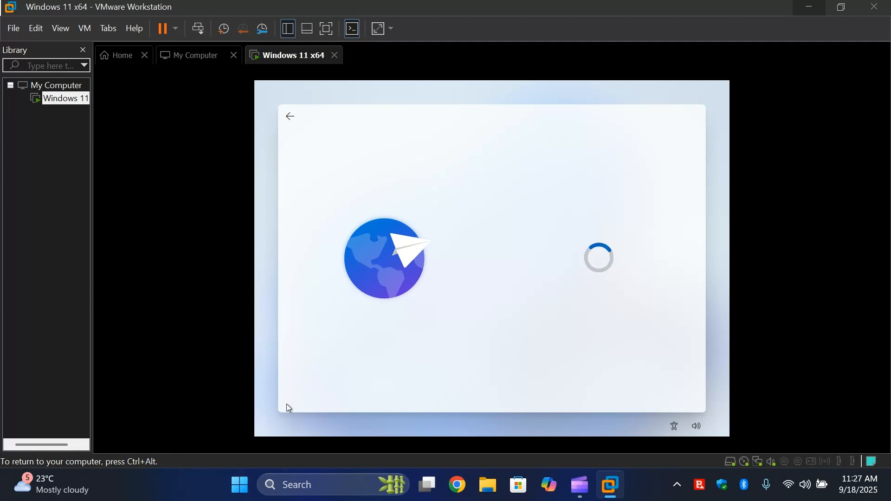
Switch to File Explorer on the host, open the videos (D:) drive and examine the Windows 11 x64 virtual machine files stored there.
{"action": "key", "text": "ctrl+alt"}
{"action": "left_click", "coordinate": [479, 485]}
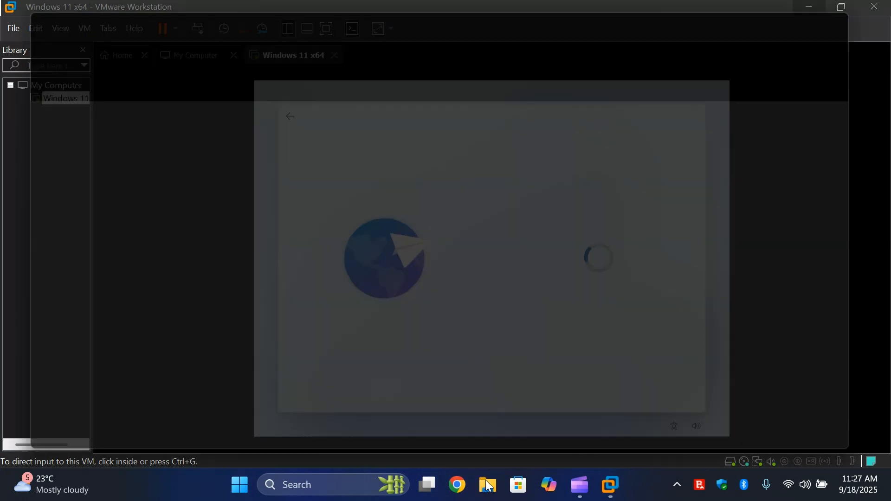
{"action": "left_click", "coordinate": [333, 332]}
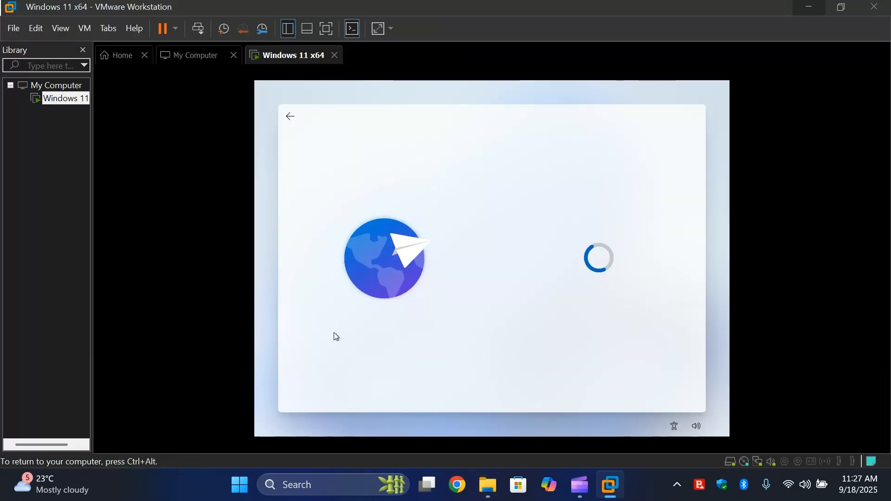
{"action": "key", "text": "ctrl+alt"}
{"action": "left_click", "coordinate": [485, 490]}
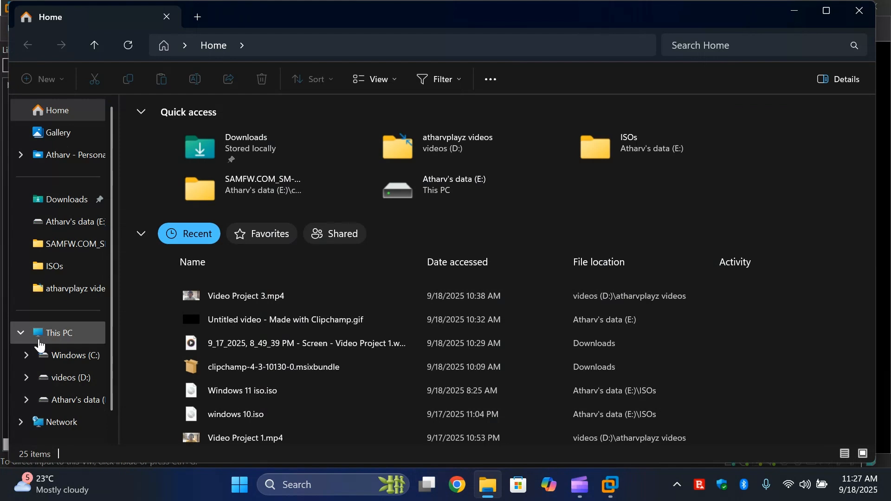
{"action": "left_click", "coordinate": [40, 340]}
{"action": "left_click", "coordinate": [394, 139]}
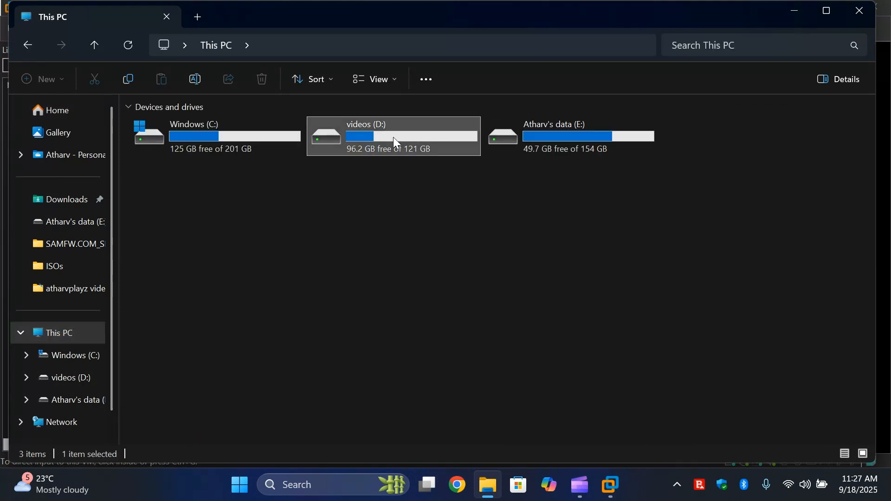
{"action": "double_click", "coordinate": [395, 139]}
{"action": "scroll", "coordinate": [324, 207], "scroll_direction": "down", "scroll_amount": 3}
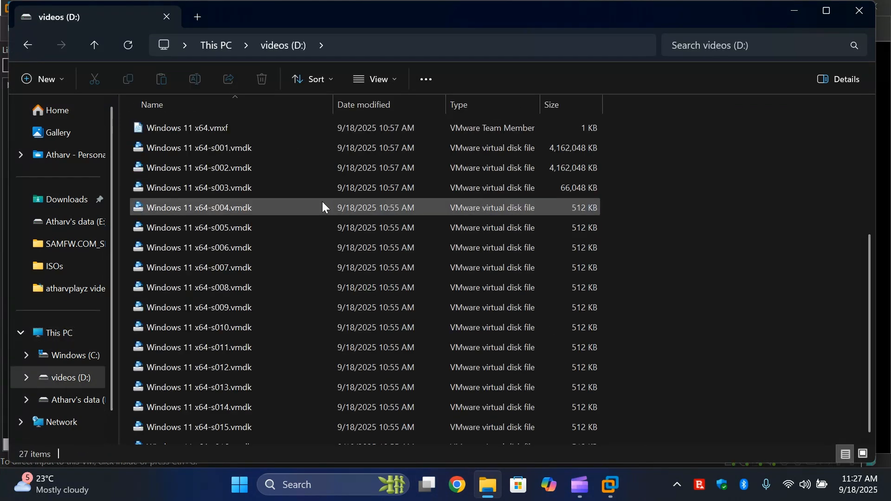
{"action": "scroll", "coordinate": [324, 207], "scroll_direction": "down", "scroll_amount": 1}
{"action": "scroll", "coordinate": [323, 207], "scroll_direction": "up", "scroll_amount": 4}
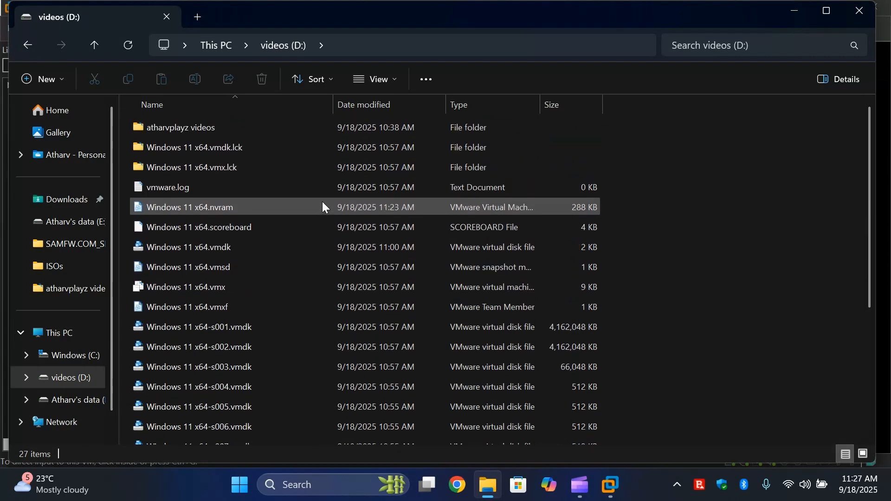
{"action": "scroll", "coordinate": [323, 208], "scroll_direction": "down", "scroll_amount": 4}
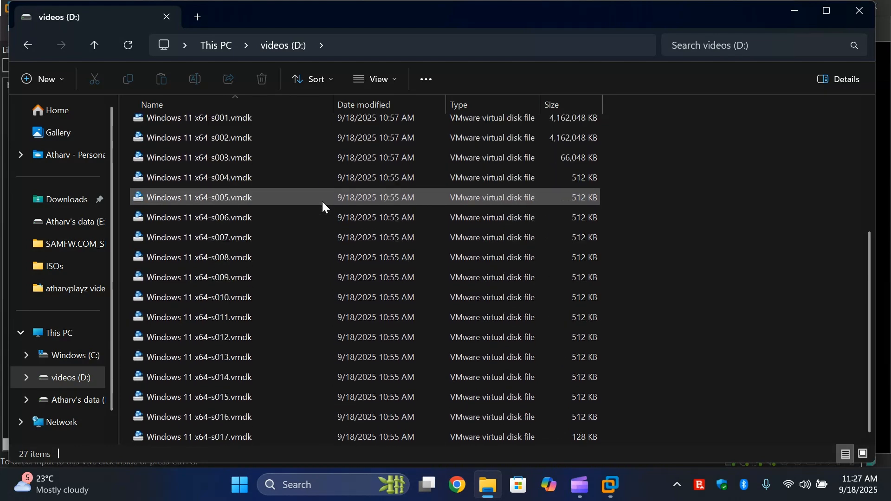
{"action": "left_click", "coordinate": [859, 13]}
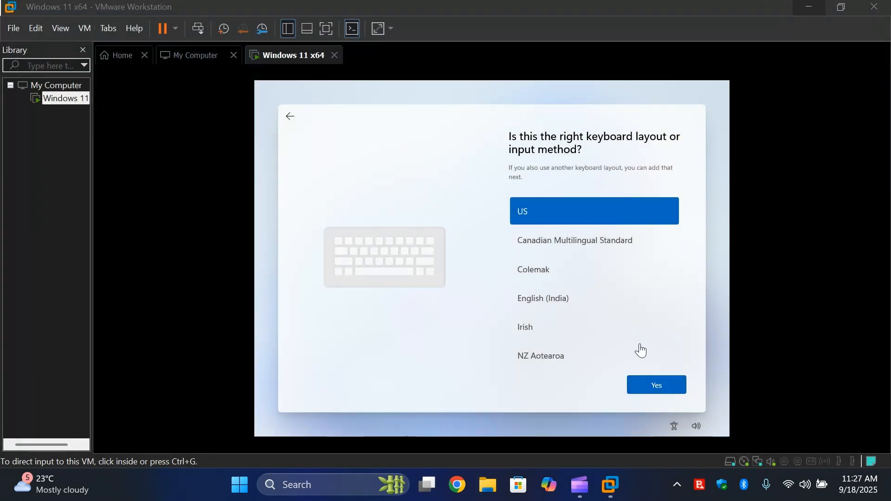
Accept US as the keyboard layout in the Windows 11 setup.
{"action": "left_click", "coordinate": [647, 385]}
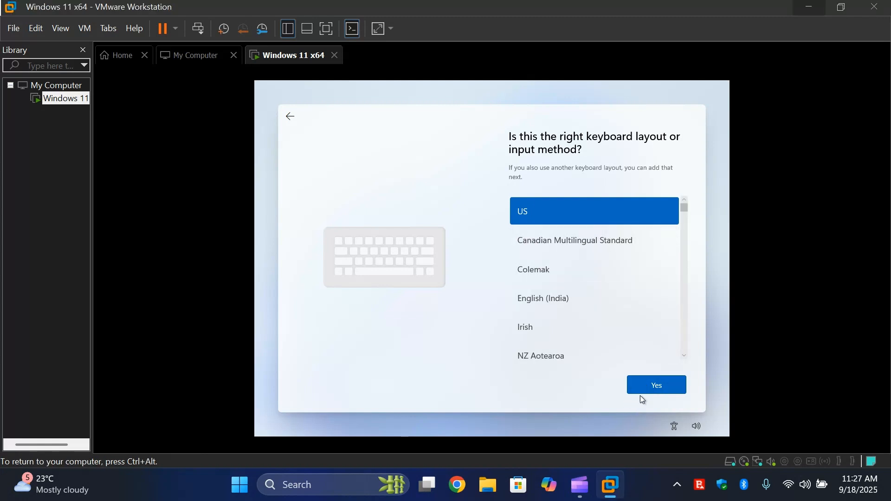
{"action": "left_click", "coordinate": [656, 384]}
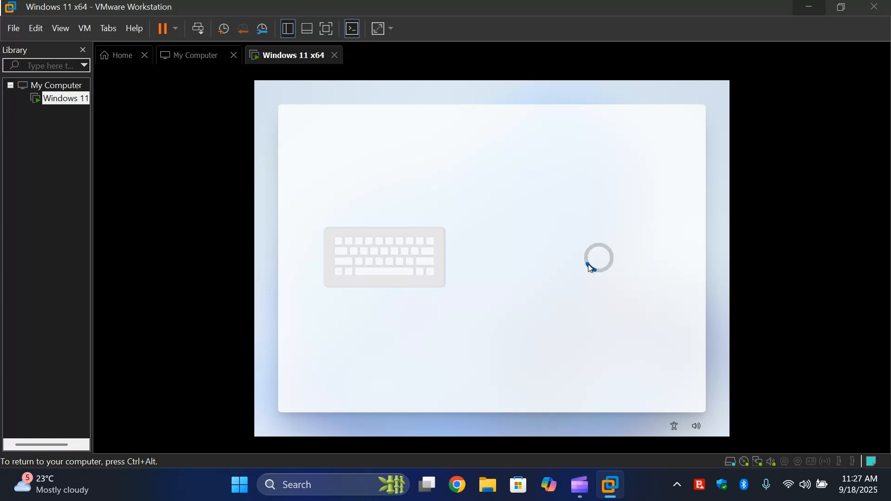
{"action": "key", "text": "ctrl+alt"}
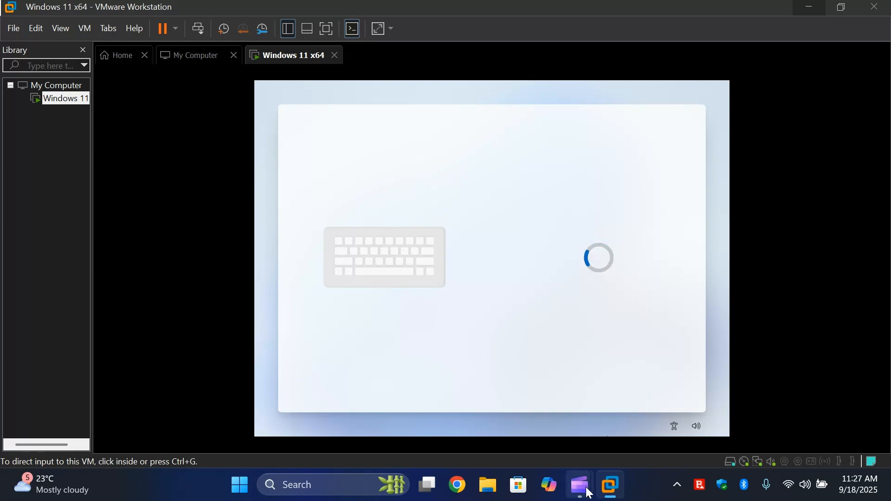
{"action": "mouse_move", "coordinate": [590, 493]}
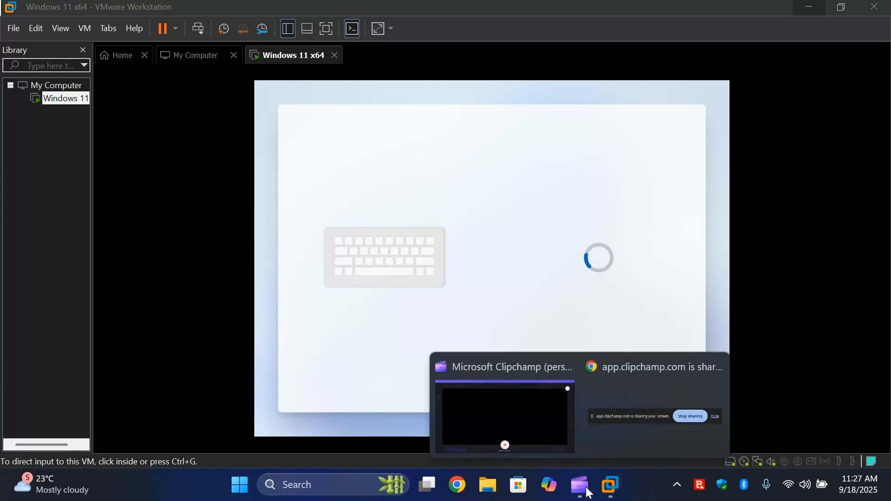
{"action": "left_click", "coordinate": [553, 445]}
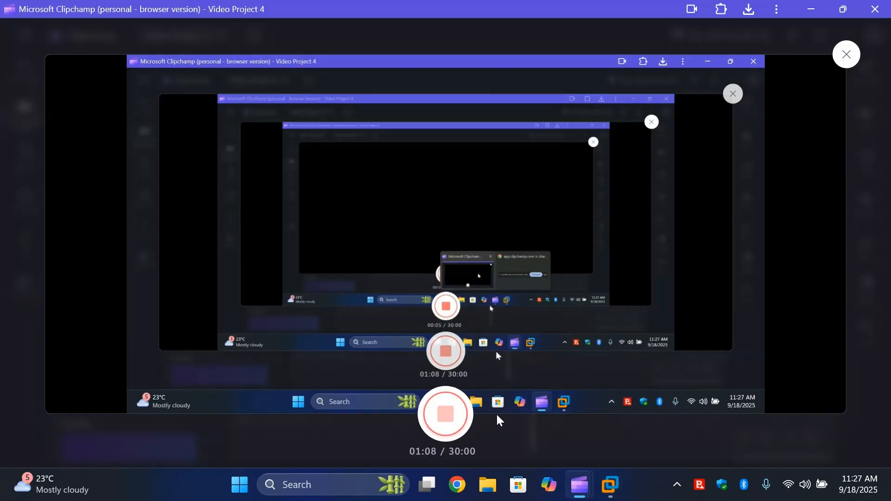